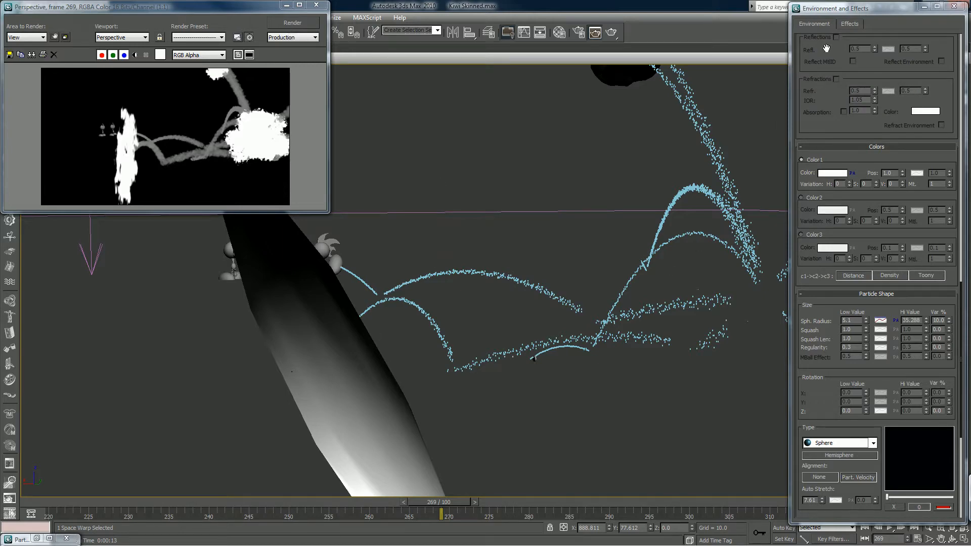
- Enable the Density and Noise Size curves of the Secondary Explosion noise, with Density high value 0 and Noise Size 5 to 32
scroll(824, 152, up, 10)
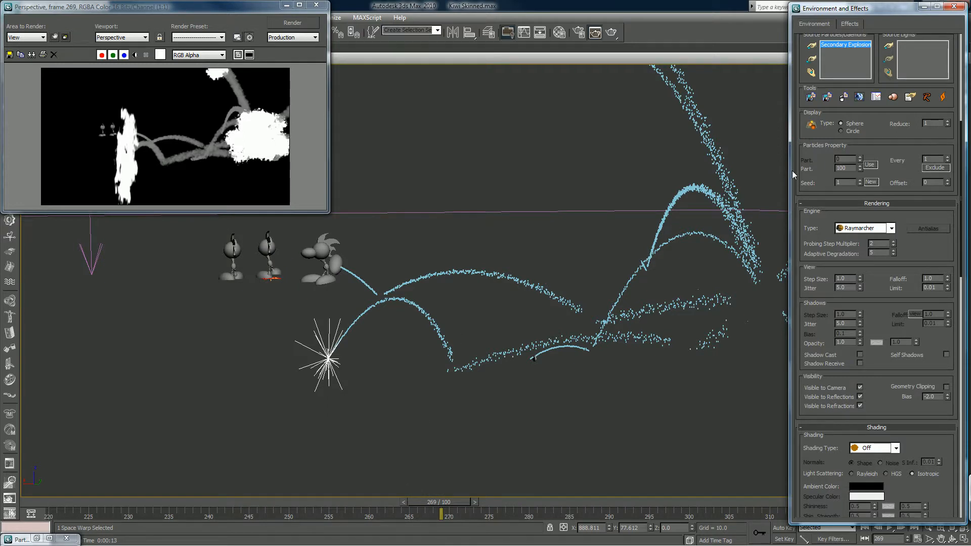
drag(810, 294, 824, 3)
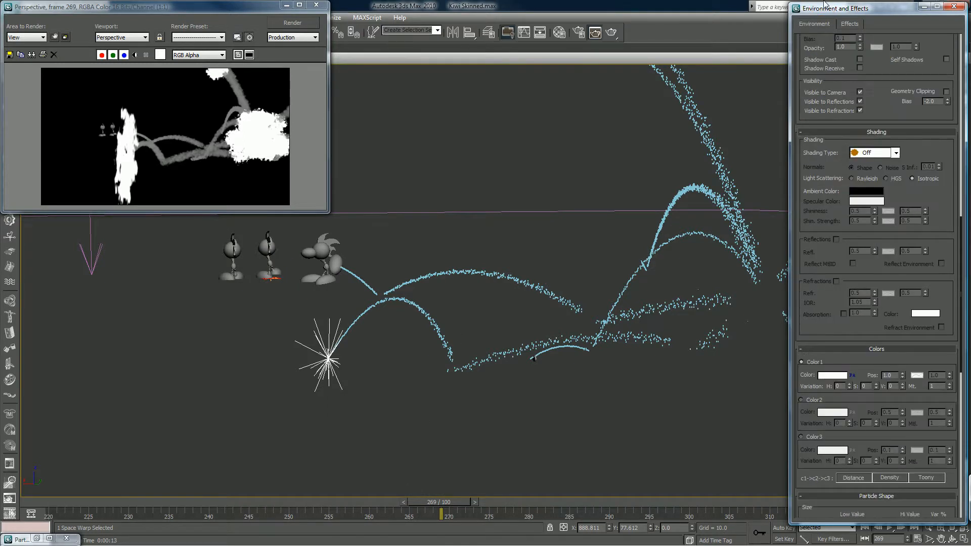
drag(798, 452, 792, 5)
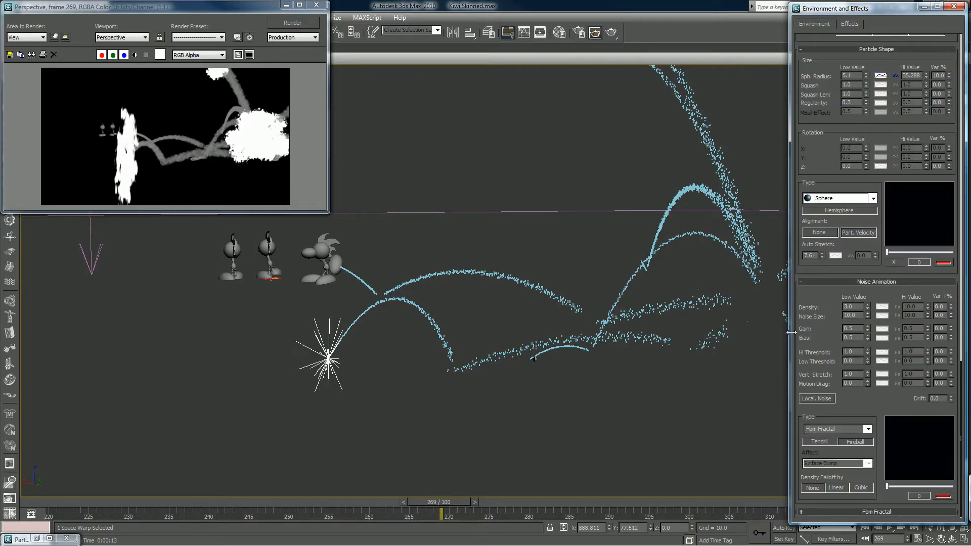
right_click(882, 307)
click(893, 311)
double_click(860, 314)
text(8)
click(881, 315)
double_click(916, 316)
text(32)
key(Return)
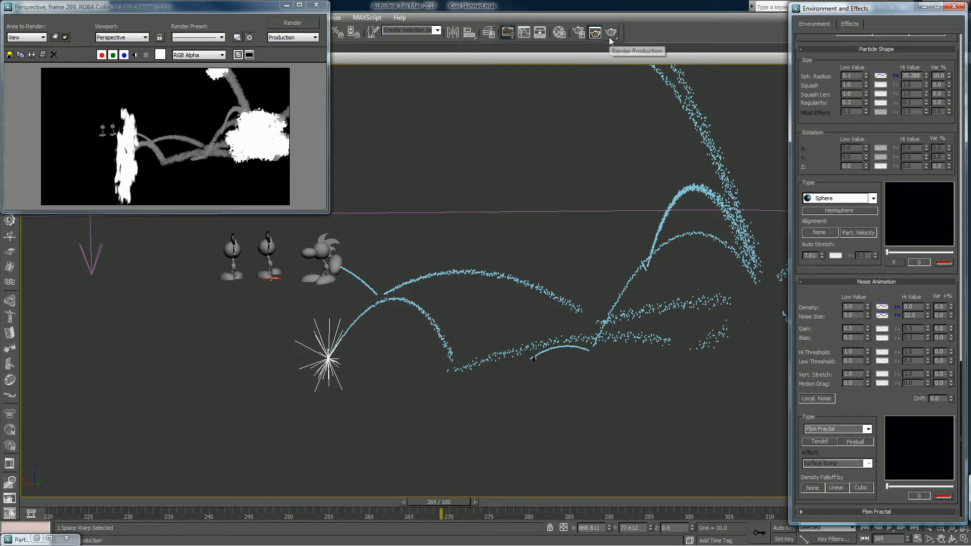
- Render frame 269 of the perspective view to check the Secondary Explosion noise
middle_drag(401, 251, 359, 273)
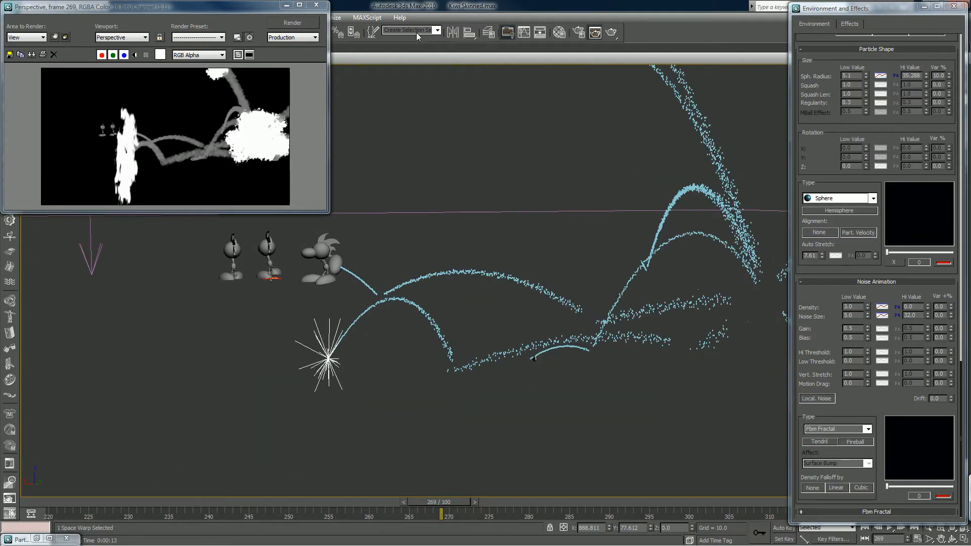
click(306, 24)
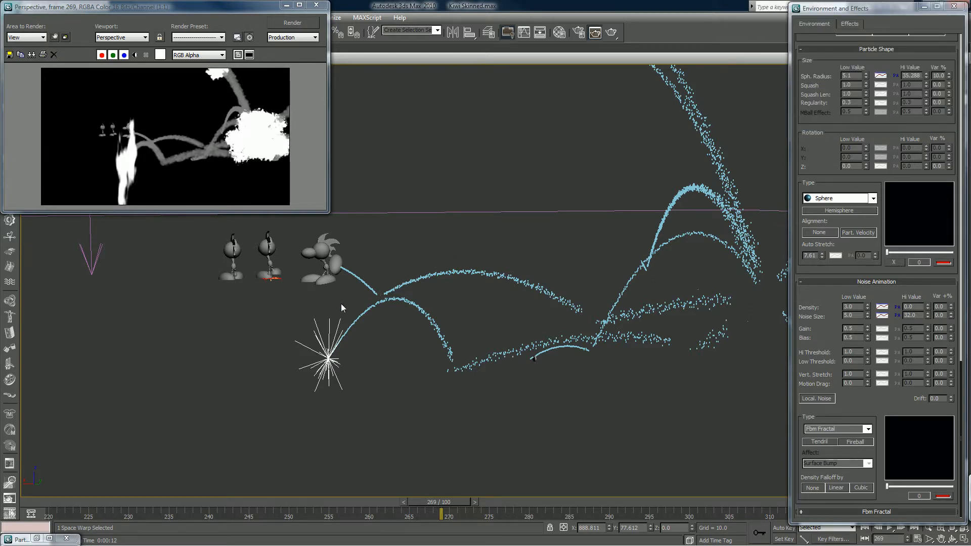
- Turn on the viewport particle display for Secondary Explosion and render a wider perspective view of frame 269
scroll(341, 306, down, 3)
middle_drag(504, 261, 355, 288)
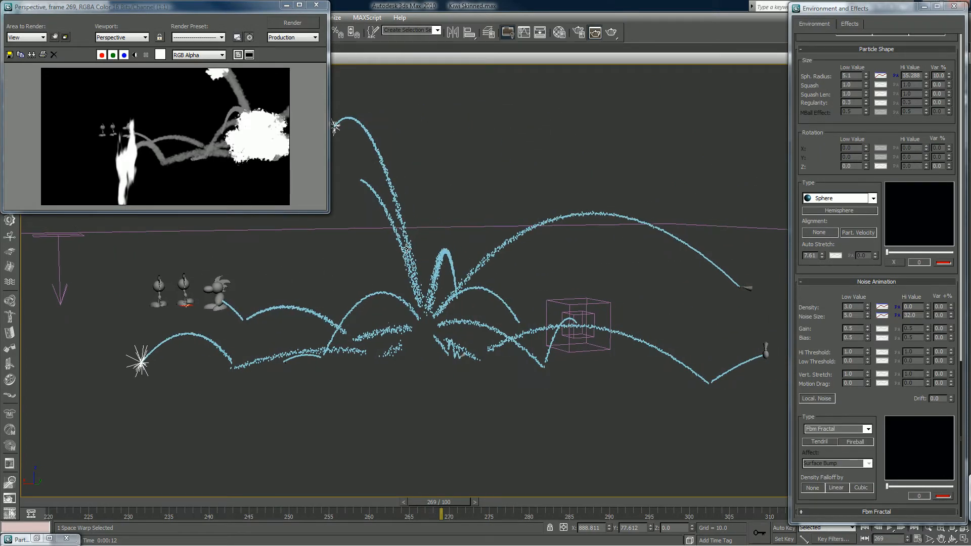
click(962, 72)
click(810, 109)
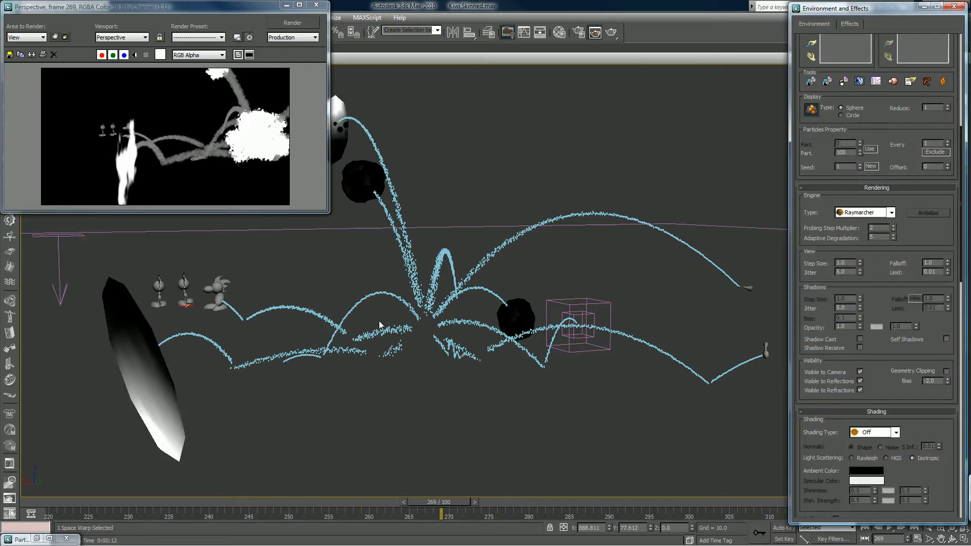
click(301, 24)
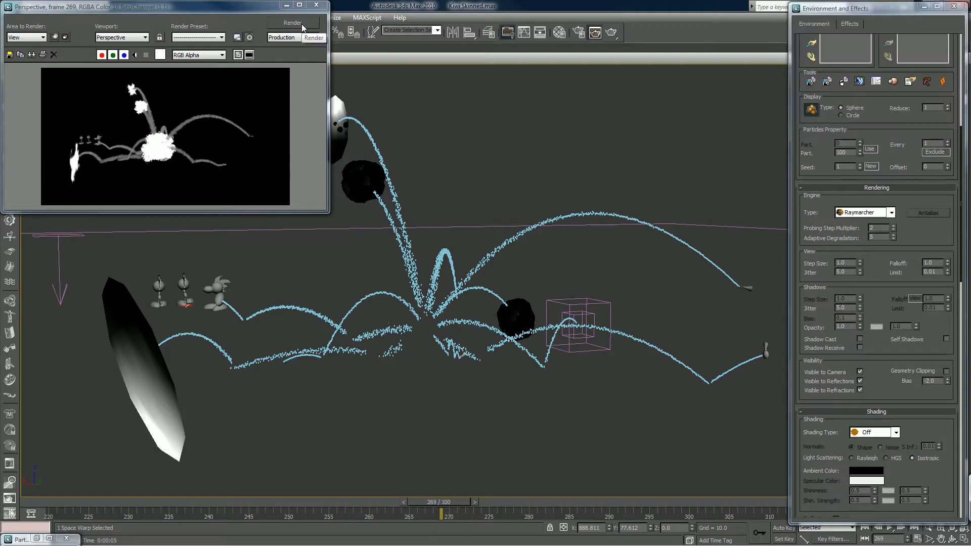
- Render frames 270 and 258 to compare the explosion at different times
click(475, 502)
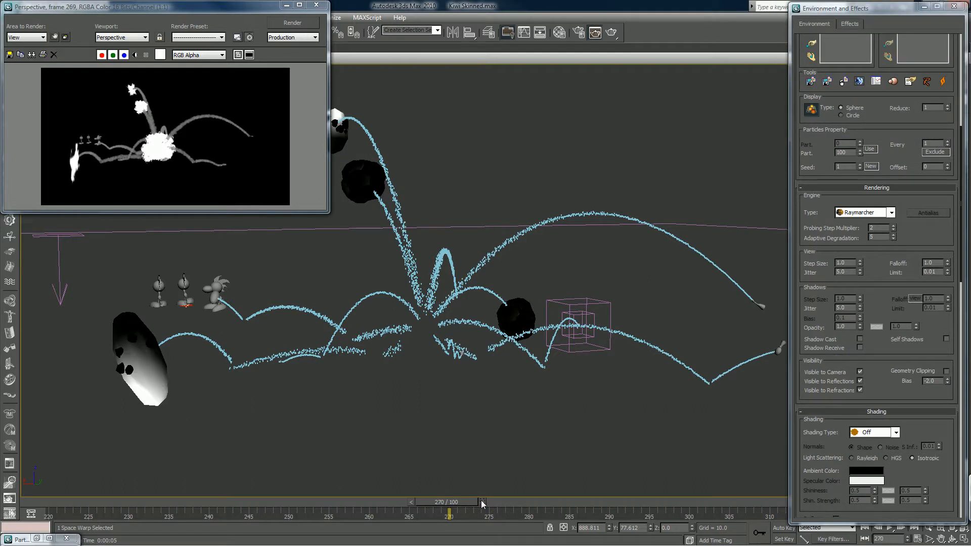
click(293, 23)
drag(183, 506, 349, 512)
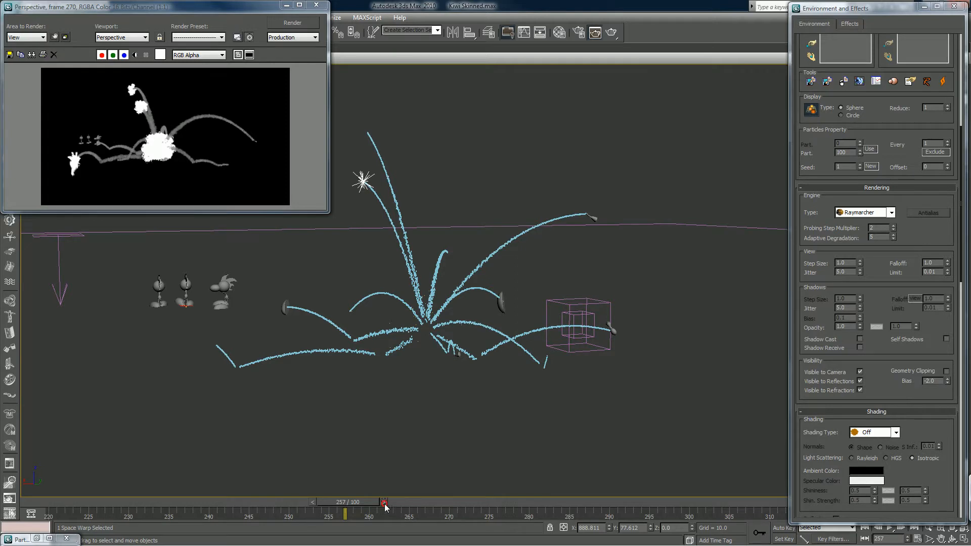
click(384, 503)
click(302, 21)
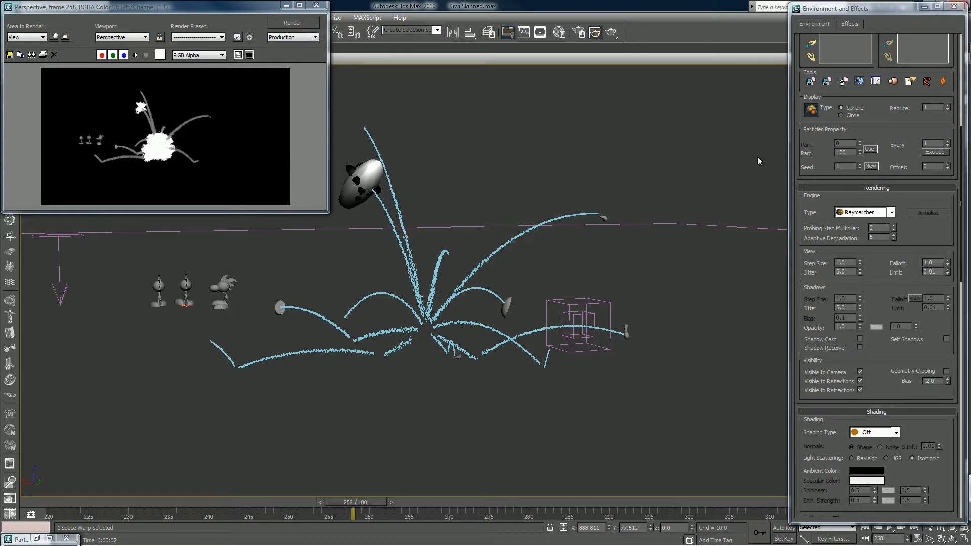
- Enable the Density and Noise Size curves in the noise animation settings of the Initial Explosion effect
drag(805, 66, 808, 262)
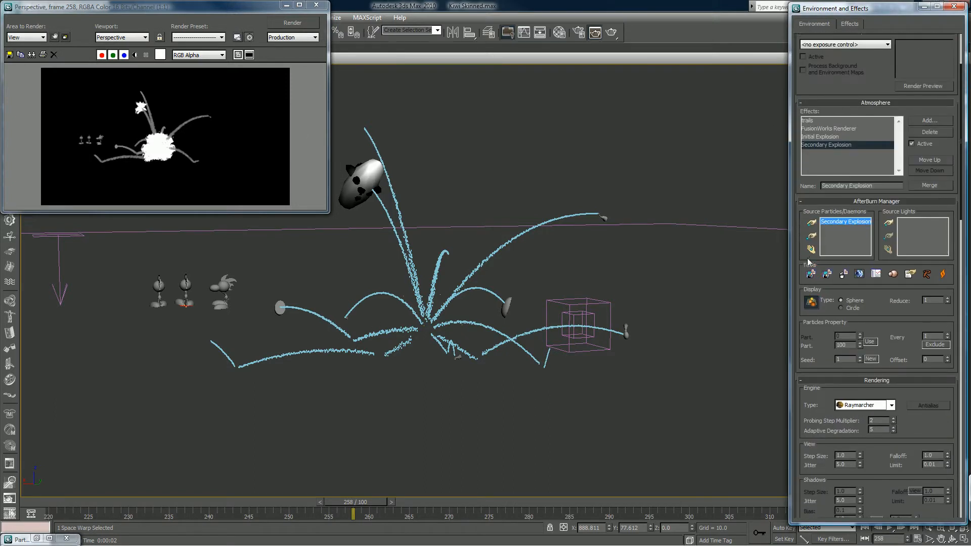
click(818, 136)
mouse_move(943, 180)
mouse_down()
mouse_move(967, 228)
mouse_move(961, 500)
mouse_up()
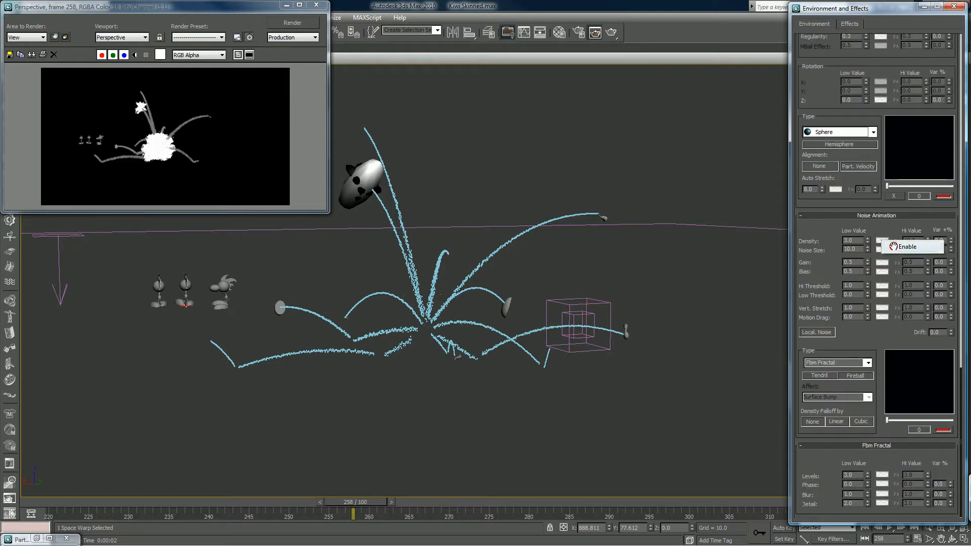
click(883, 244)
click(885, 248)
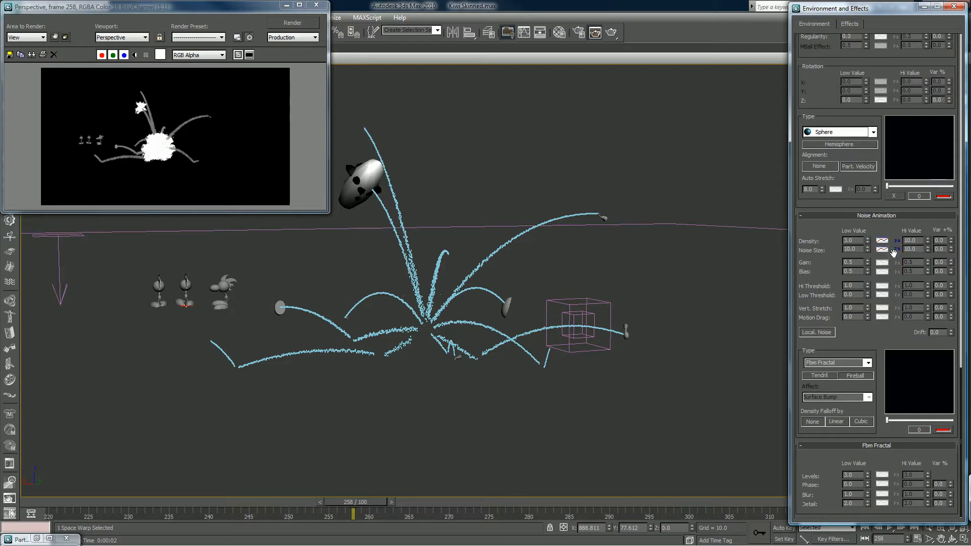
click(857, 446)
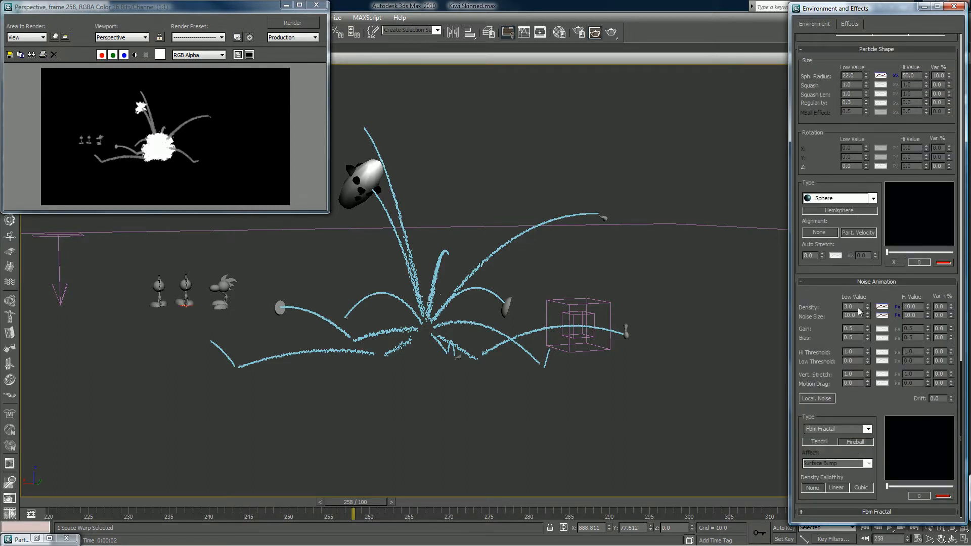
- Set the Initial Explosion's Noise Size to low 23 and high 50, and its Density to low 2 and high 0
drag(858, 313, 842, 314)
text(23)
key(Tab)
text(50)
drag(859, 307, 829, 302)
- Move FusionWorks Renderer above trails in the list of atmosphere effects
drag(833, 133, 836, 169)
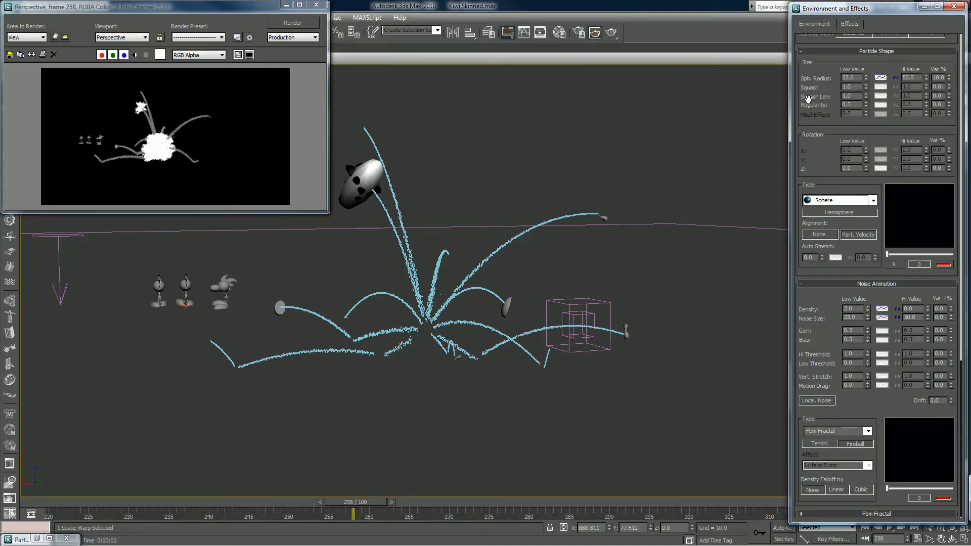
scroll(863, 161, up, 10)
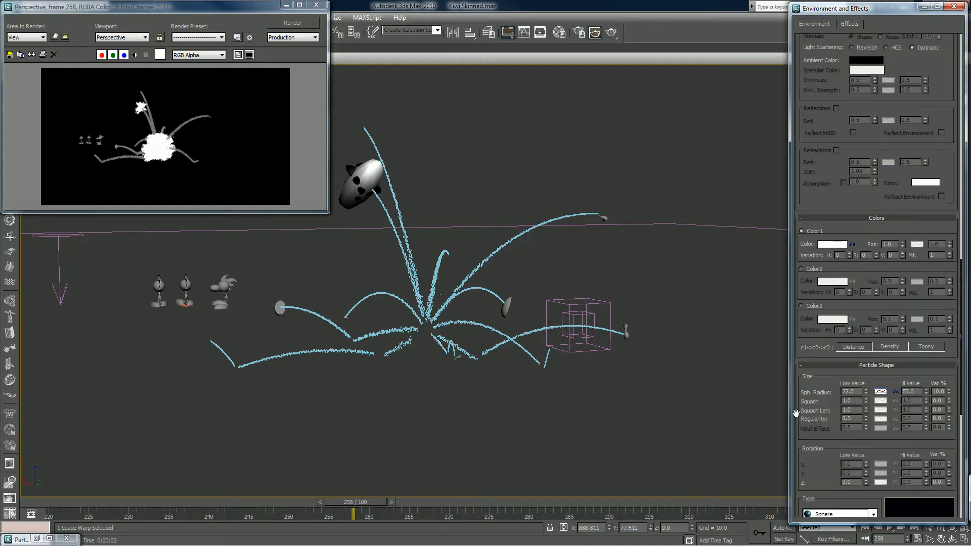
click(962, 66)
click(962, 66)
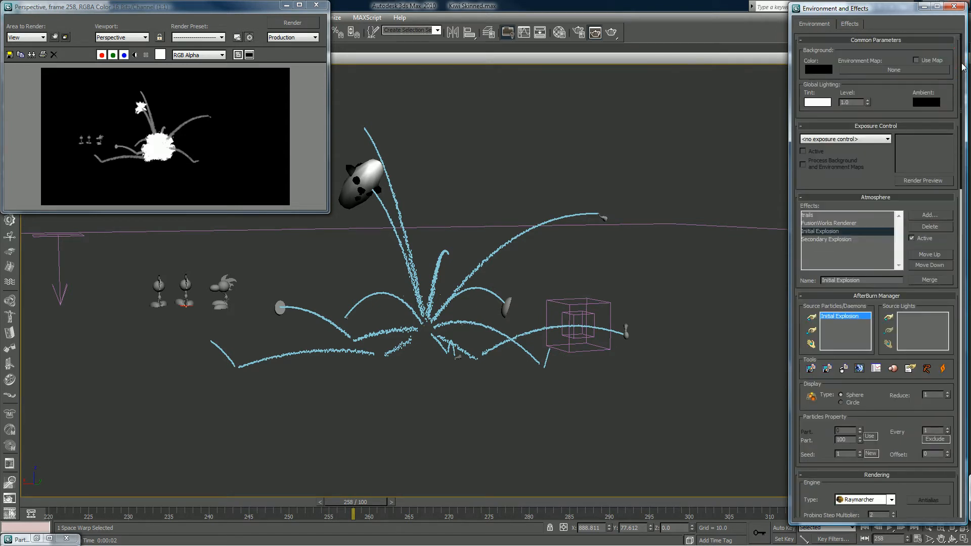
click(831, 223)
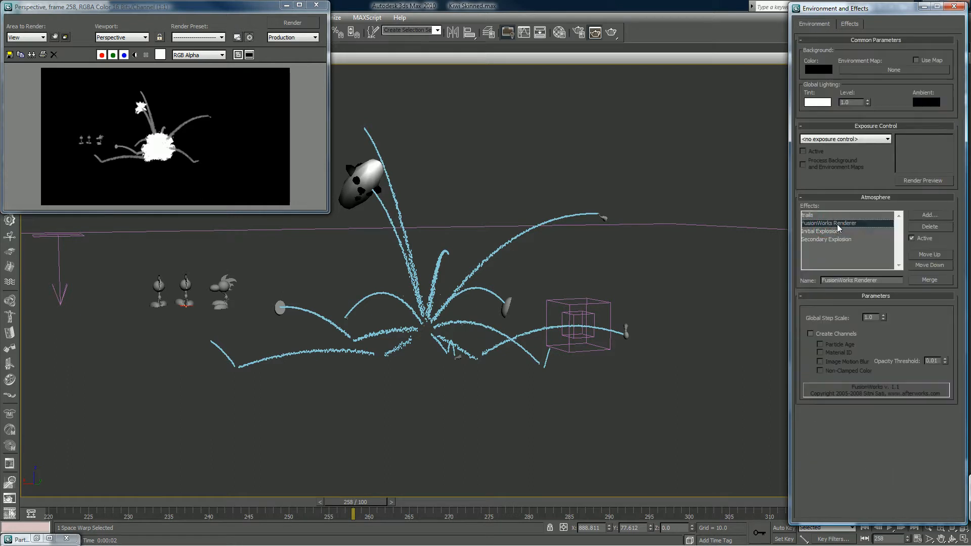
click(921, 255)
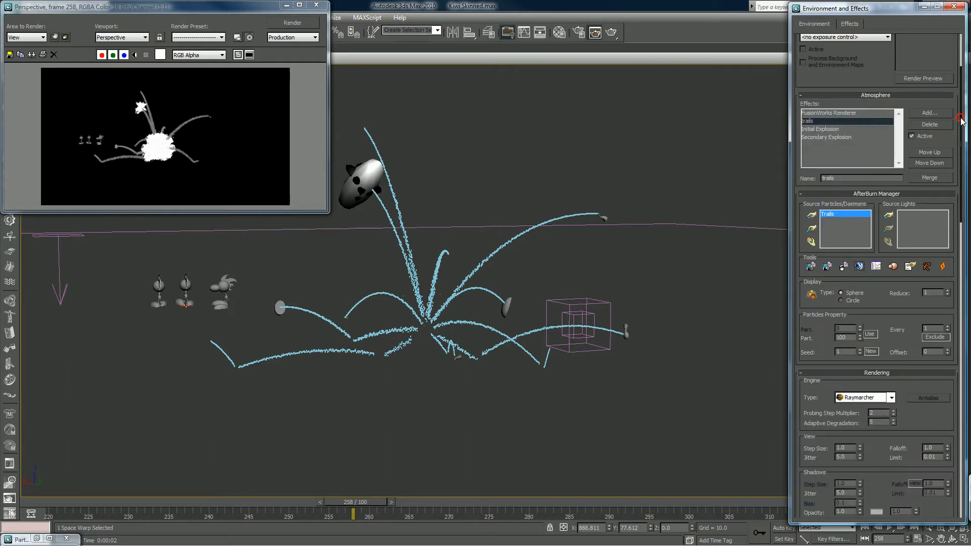
- Copy the Color1 gradient of the trails effect
drag(959, 115, 957, 299)
scroll(818, 248, down, 3)
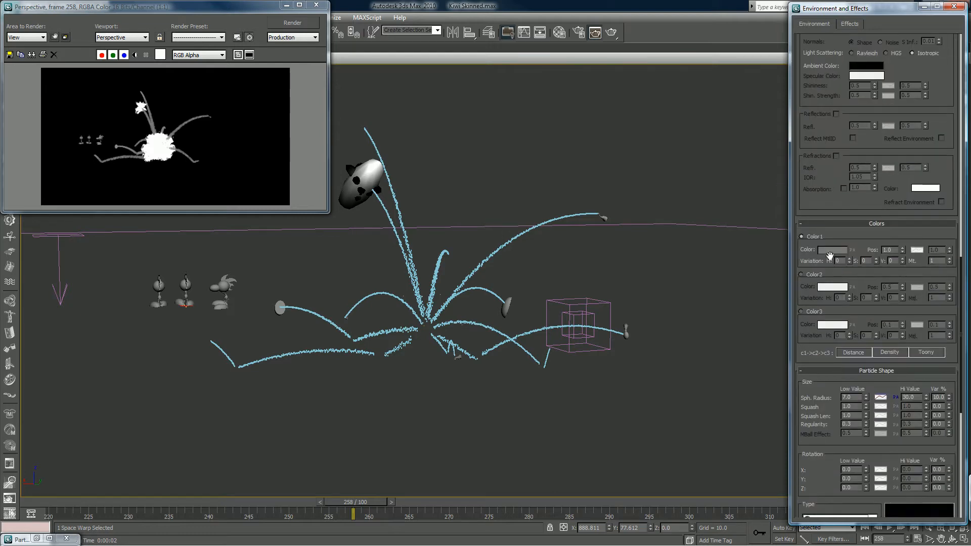
right_click(832, 249)
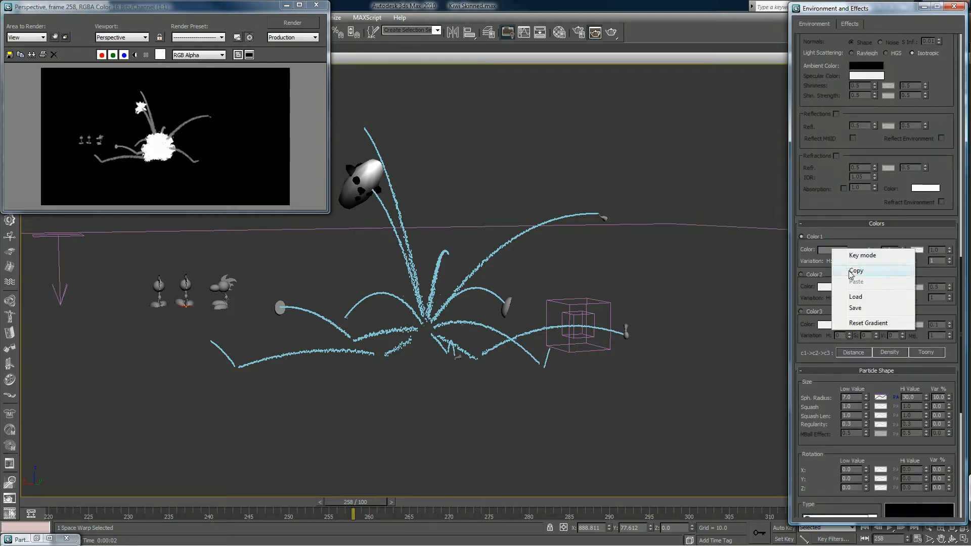
click(851, 273)
- Paste the copied trails gradient into Color1 of the Initial Explosion effect
click(961, 177)
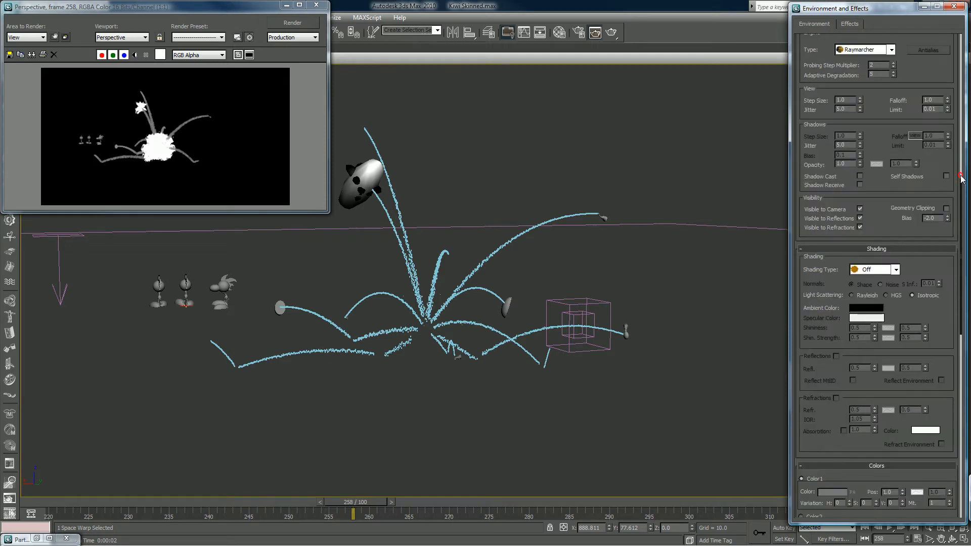
click(960, 177)
drag(961, 176, 961, 140)
click(813, 141)
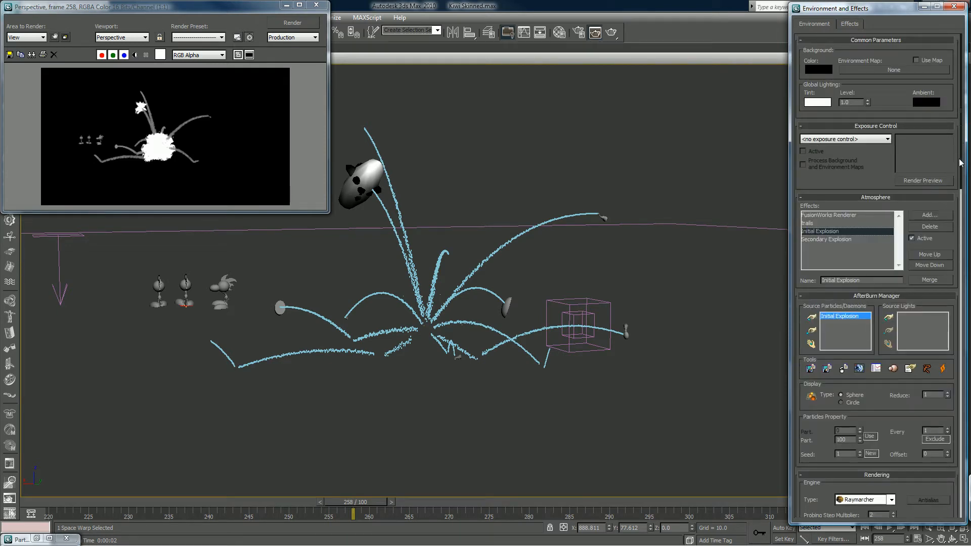
drag(959, 160, 951, 372)
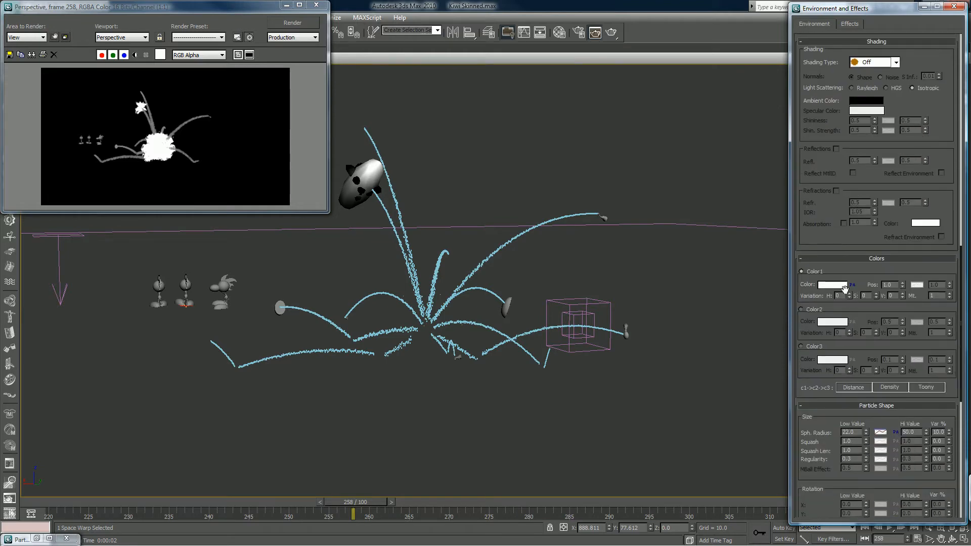
right_click(844, 288)
click(860, 317)
- Paste the copied trails gradient into Color1 of the Secondary Explosion effect
drag(959, 270, 953, 120)
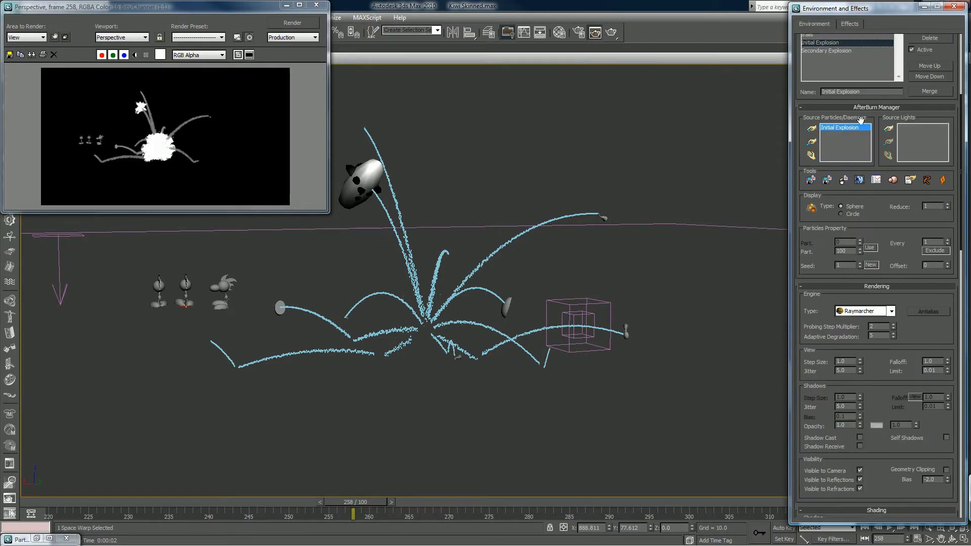
click(830, 49)
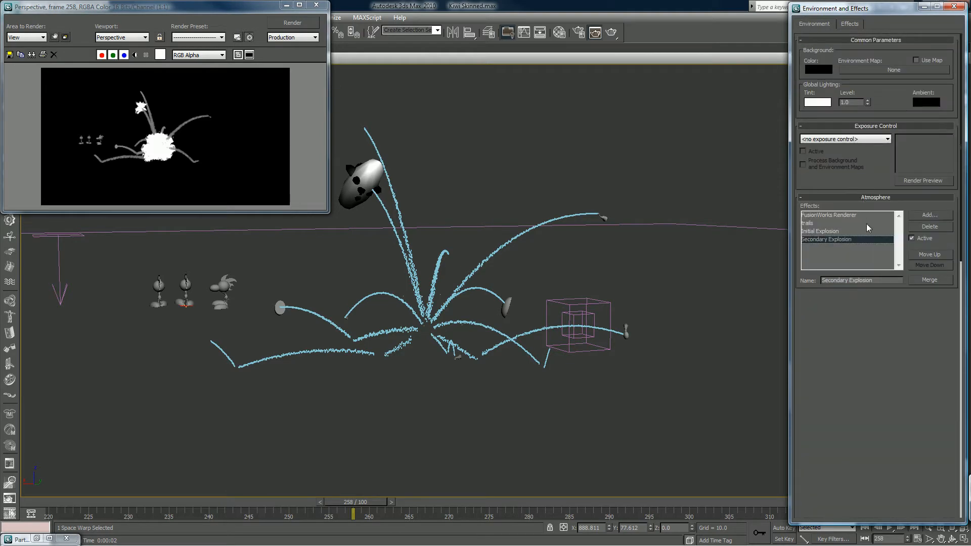
scroll(946, 304, down, 10)
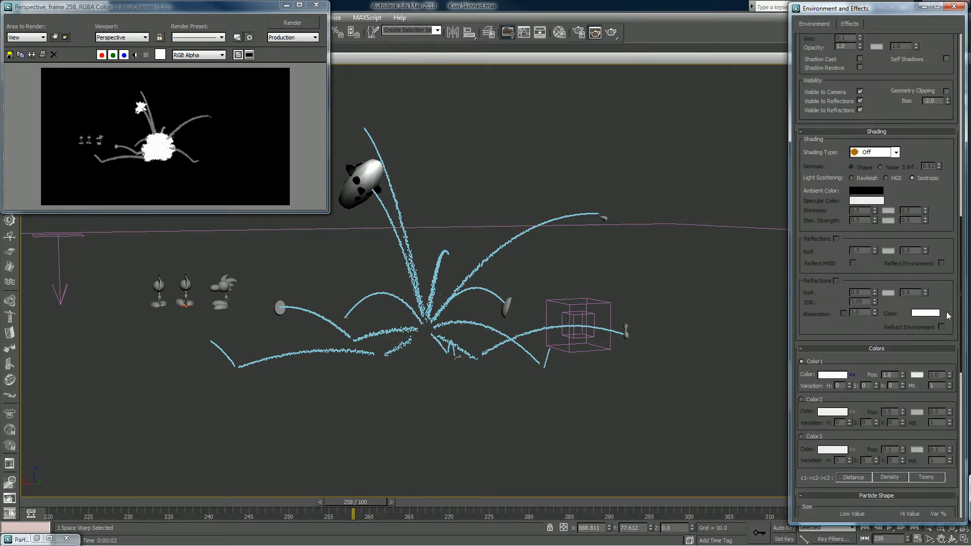
scroll(947, 316, down, 5)
right_click(837, 172)
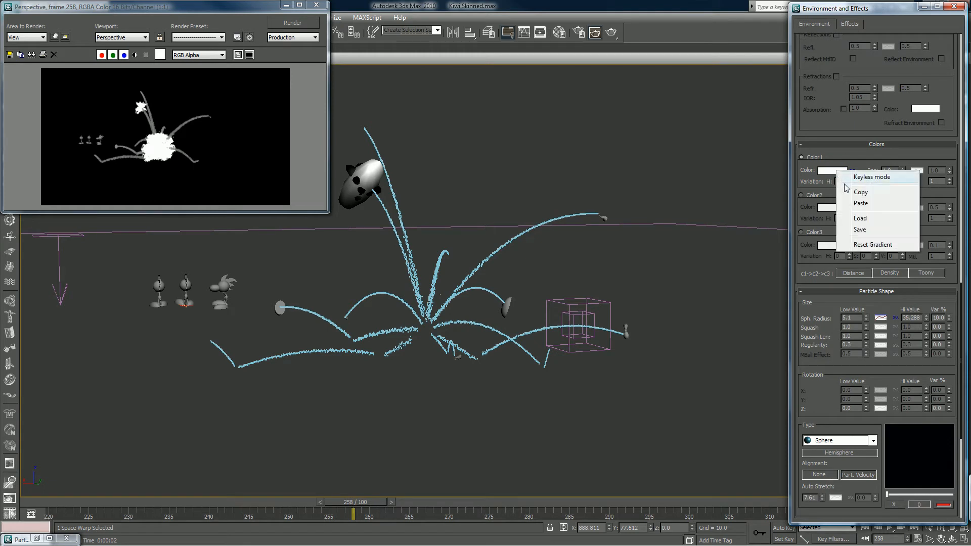
click(843, 201)
drag(812, 186, 808, 182)
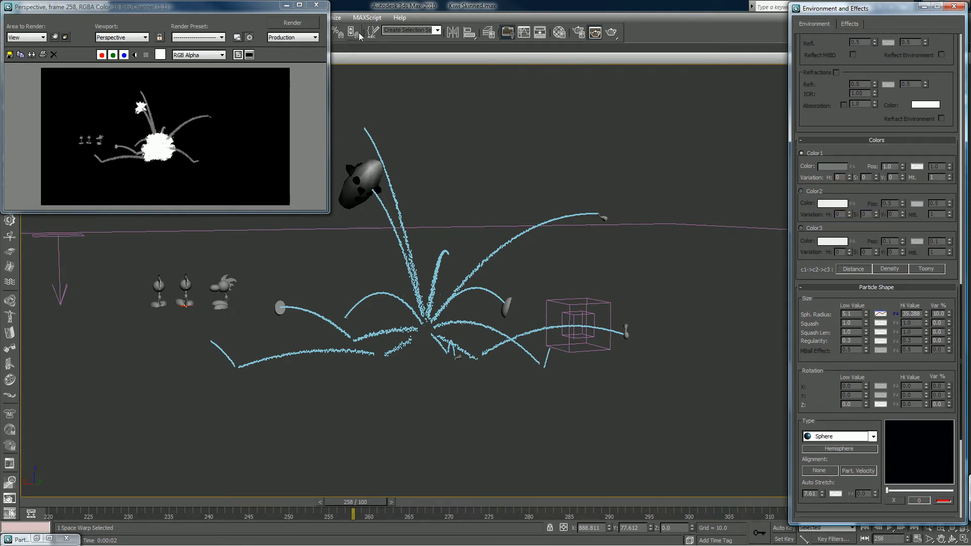
- Render frames 258 and 278 to check the smoke colours, and close the rendered frame window
click(309, 25)
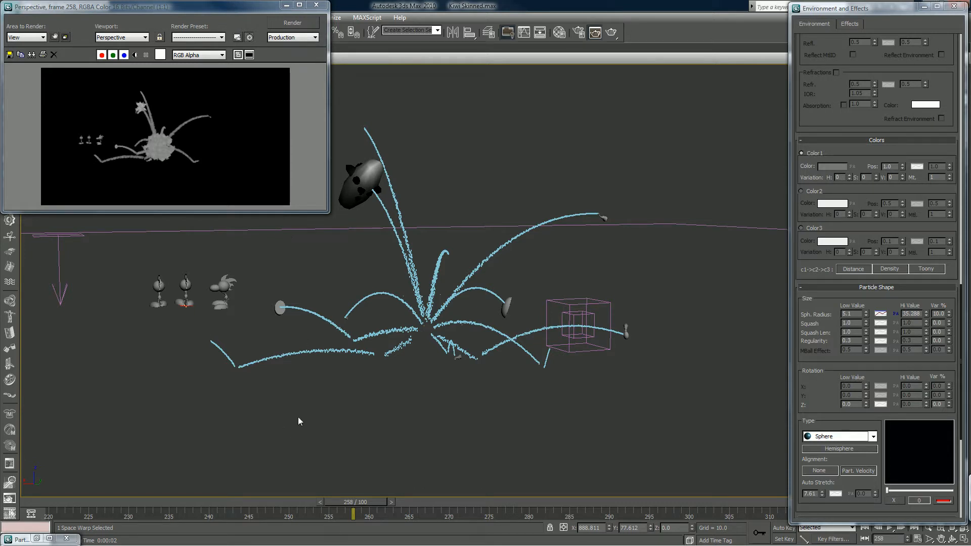
drag(335, 502, 499, 488)
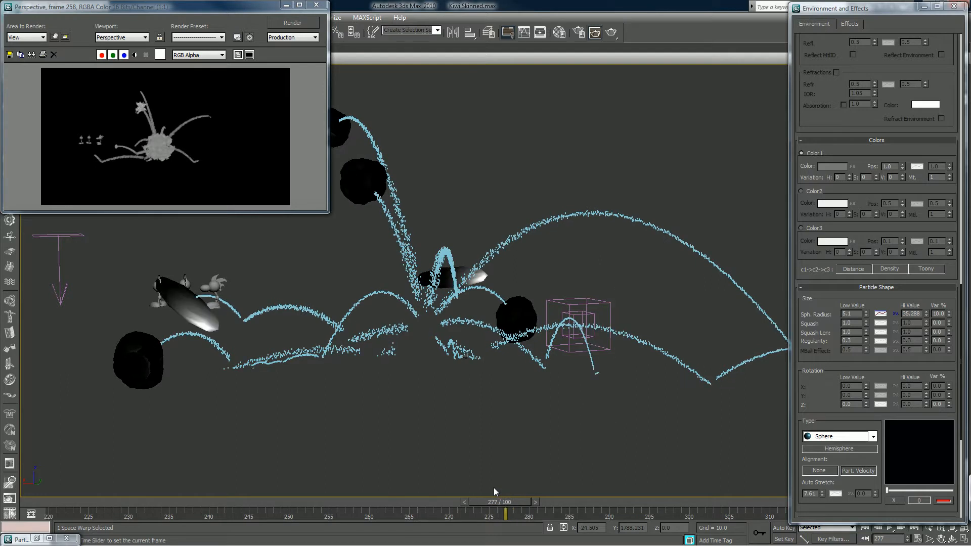
click(289, 25)
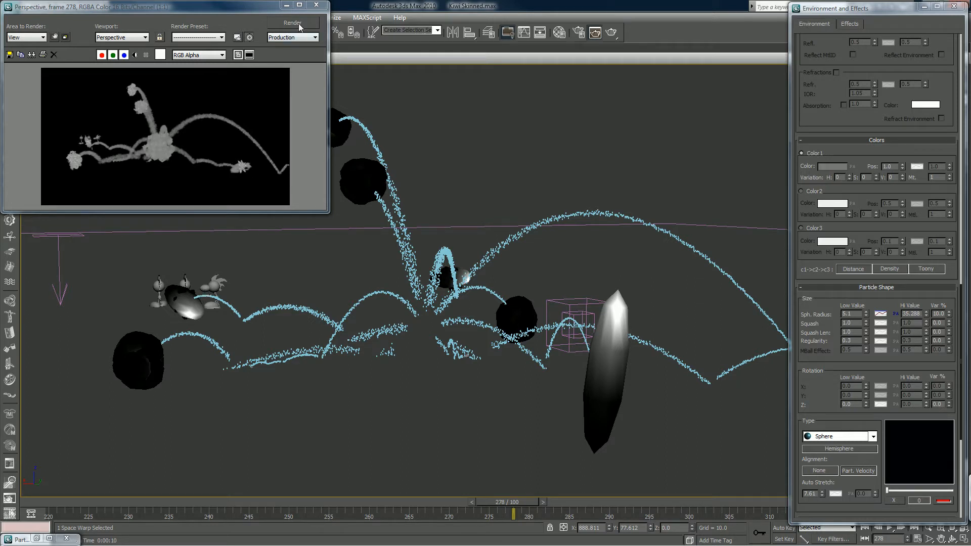
click(316, 5)
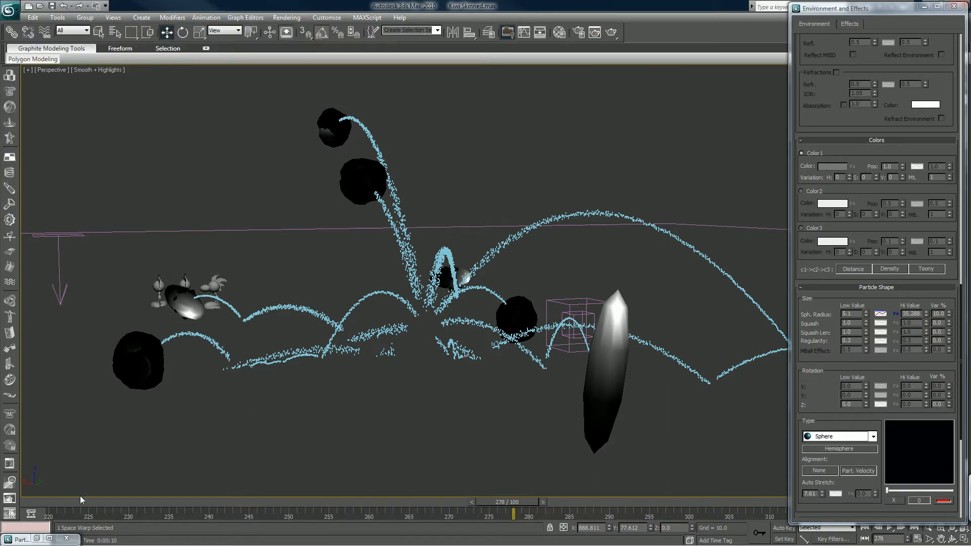
- Return to frame 220 and create an AfterBurn Explode daemon with an icon size of about 190 in front of the central kiwi
click(77, 501)
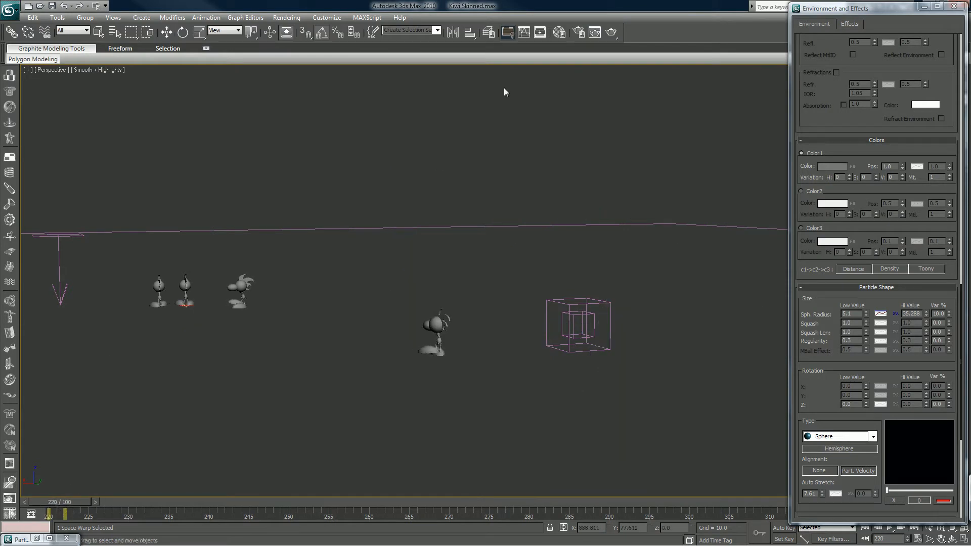
key(w)
drag(823, 5, 86, 36)
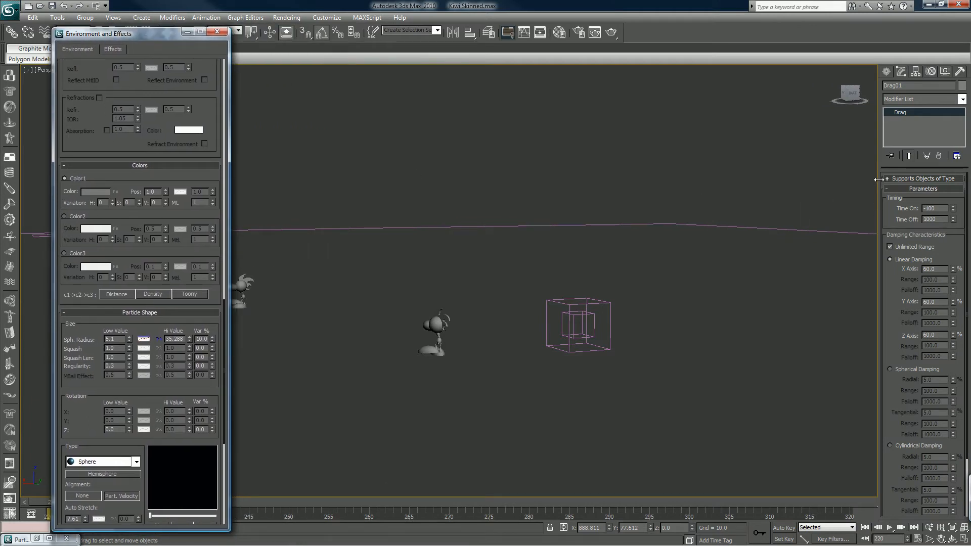
click(886, 75)
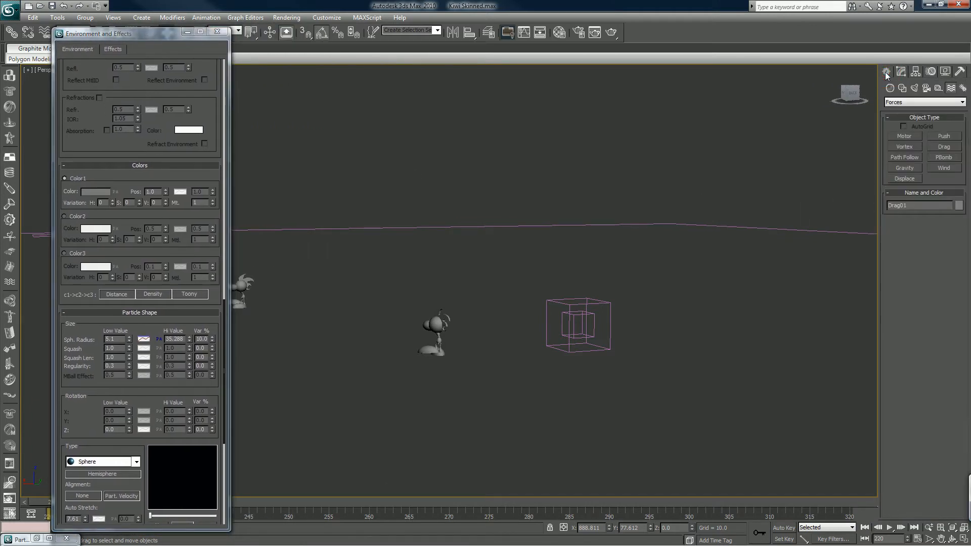
click(939, 88)
click(933, 103)
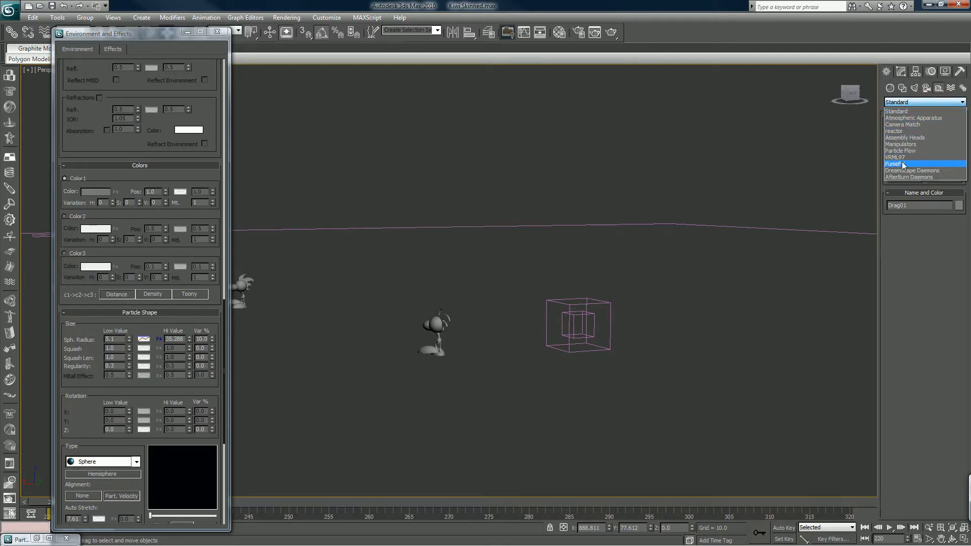
click(904, 177)
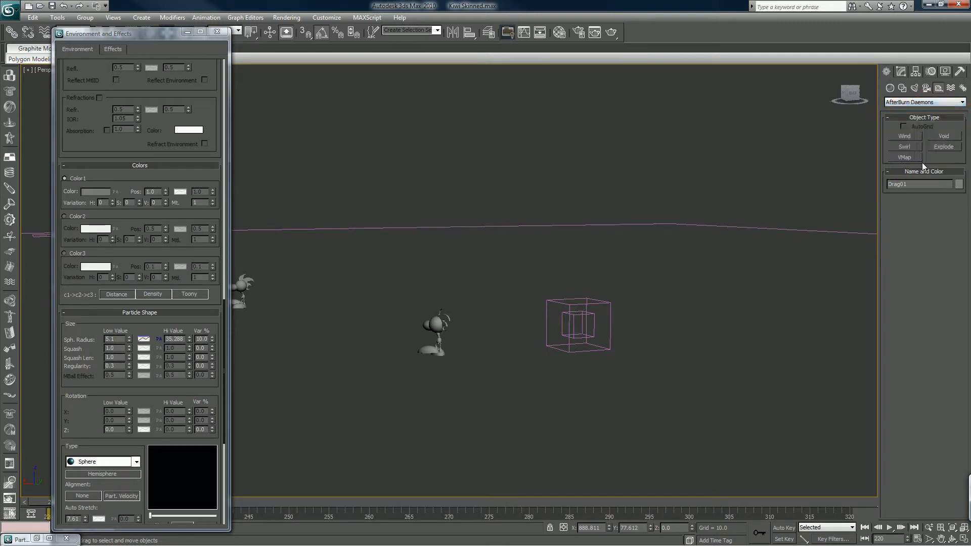
click(944, 147)
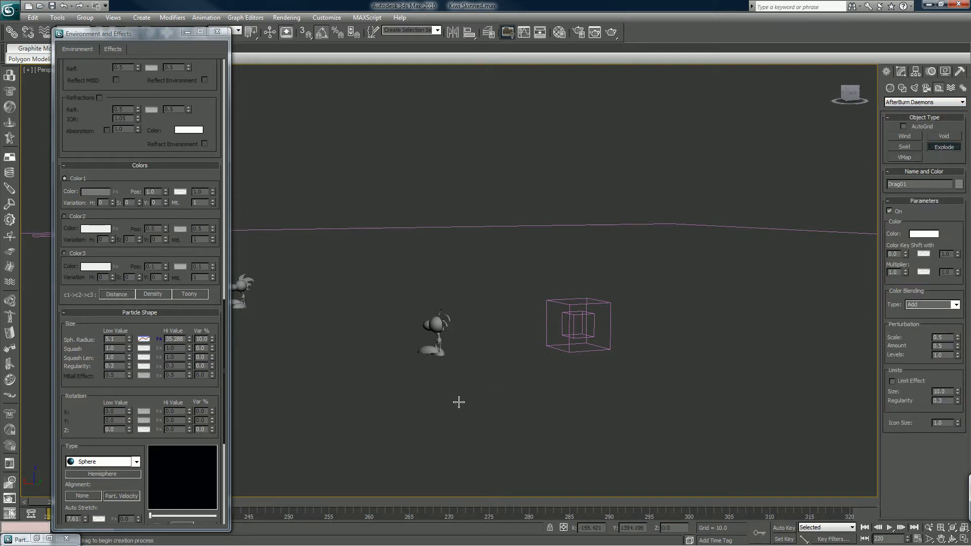
drag(461, 398, 540, 388)
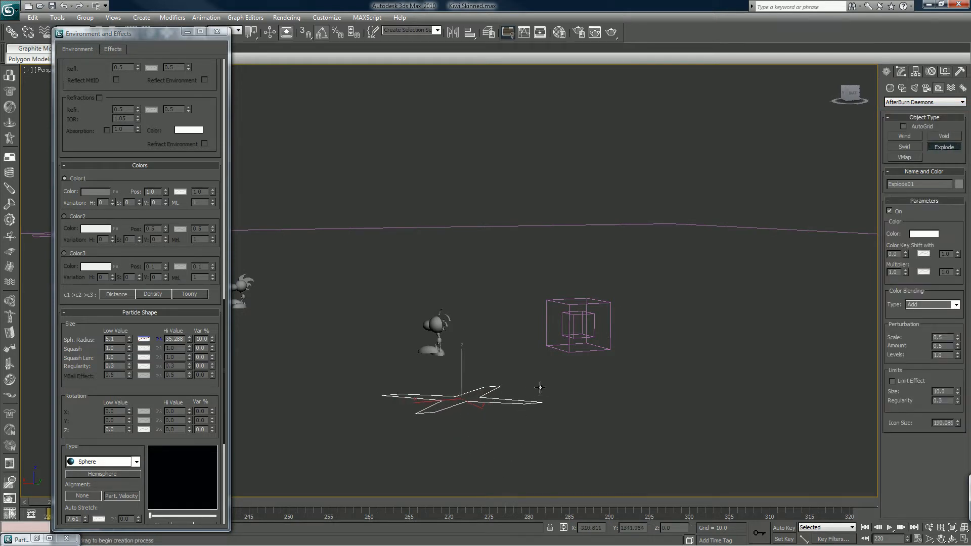
drag(491, 431, 561, 541)
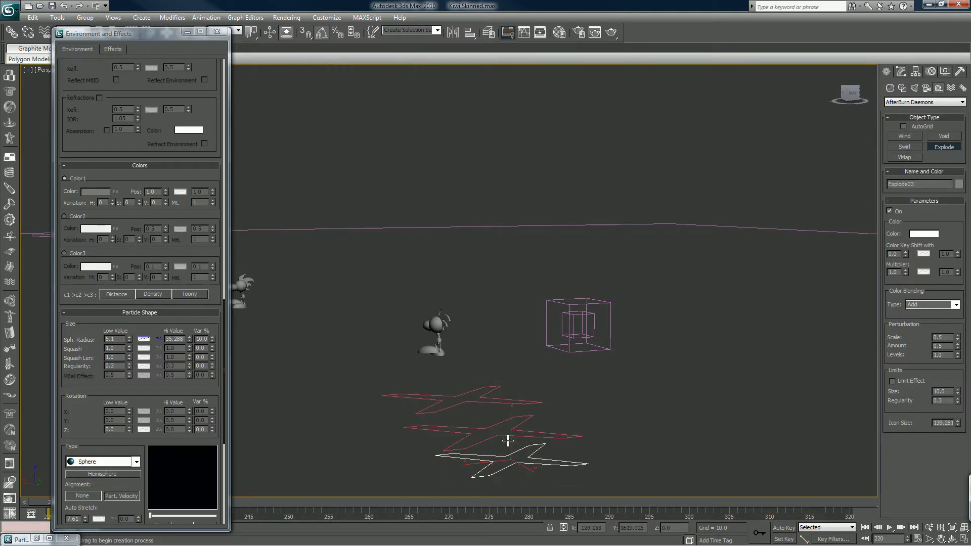
right_click(514, 379)
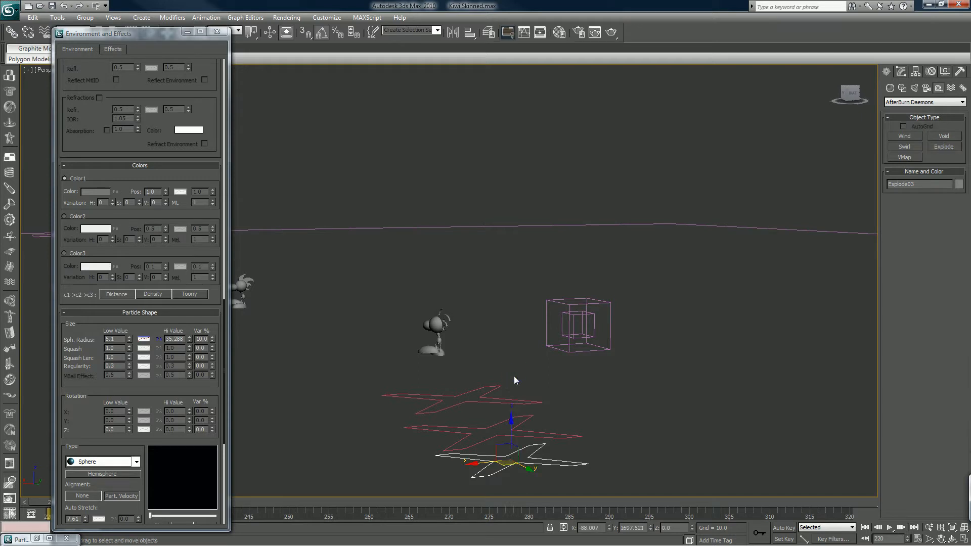
drag(488, 417, 520, 493)
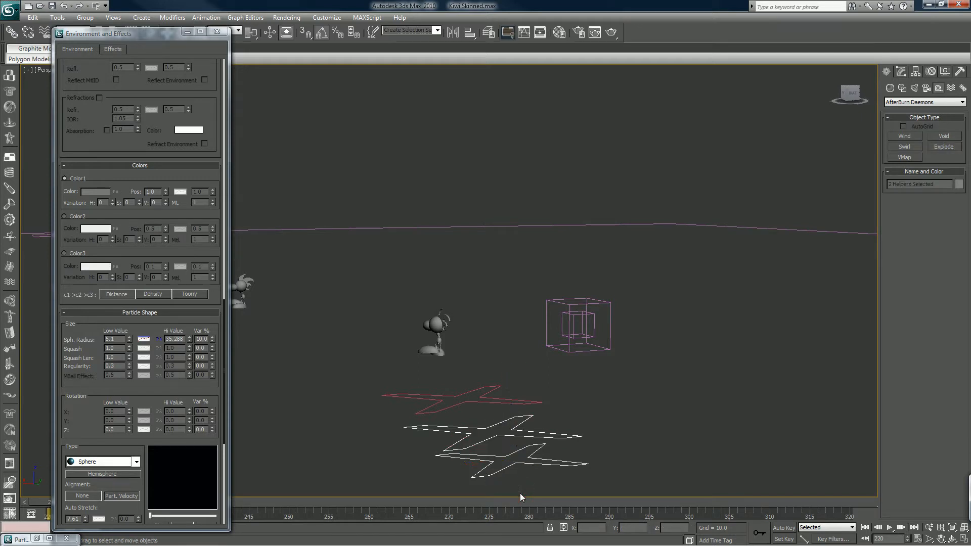
key(Delete)
- Load the gradient file explode.agt from the CG folder on the 2TB Storage network share into the Explode daemon's colour
click(479, 395)
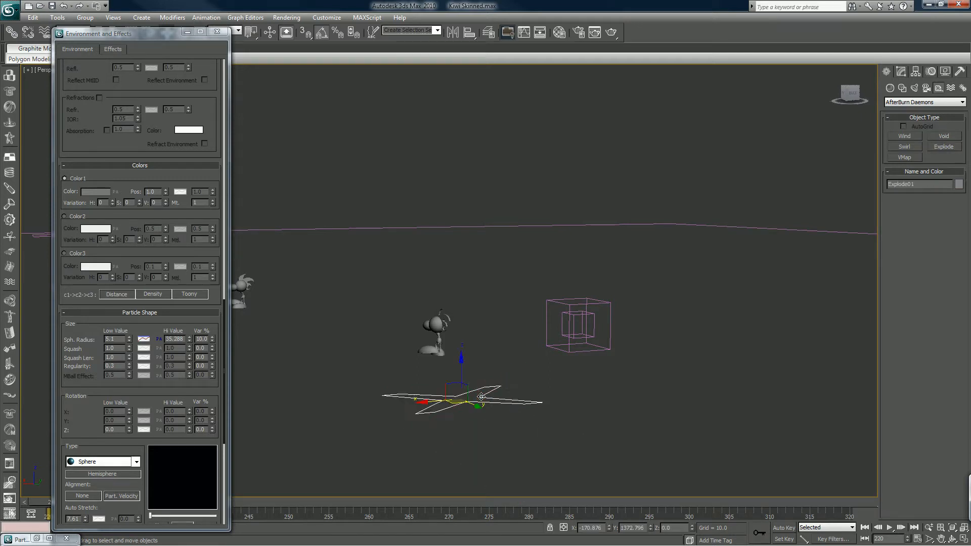
click(900, 71)
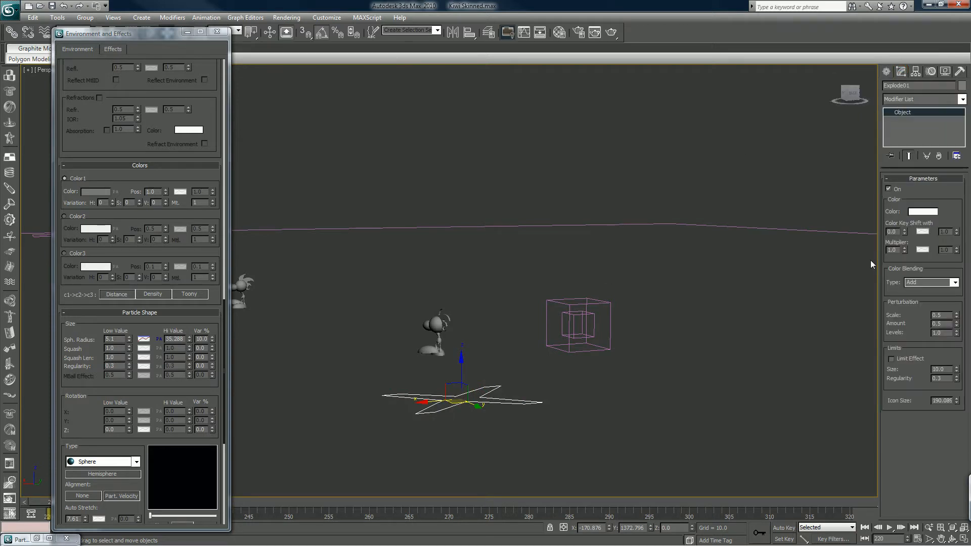
right_click(913, 213)
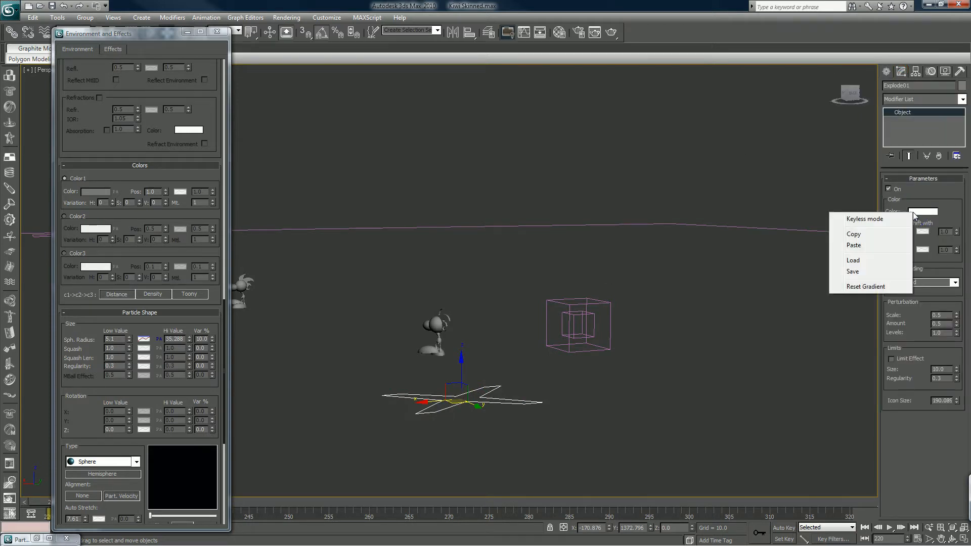
click(875, 260)
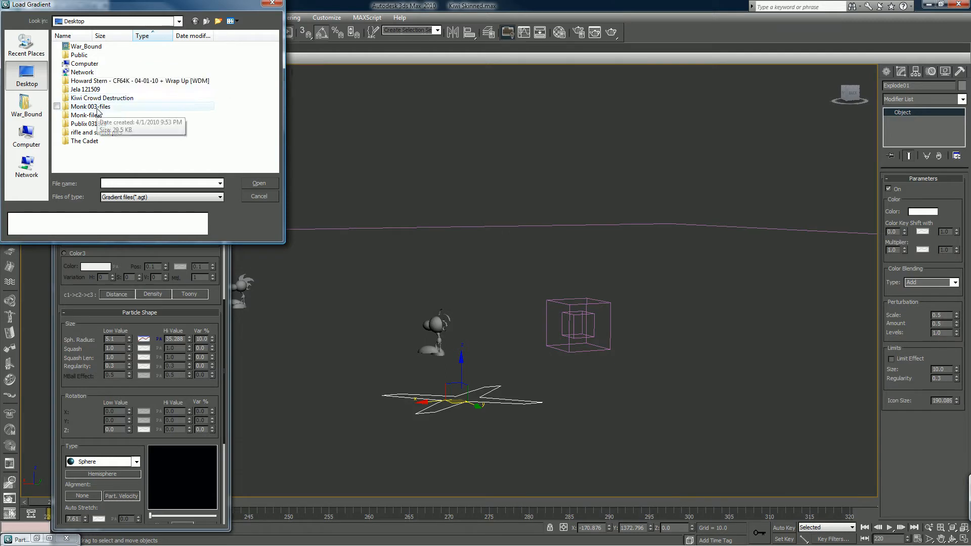
double_click(83, 72)
double_click(74, 57)
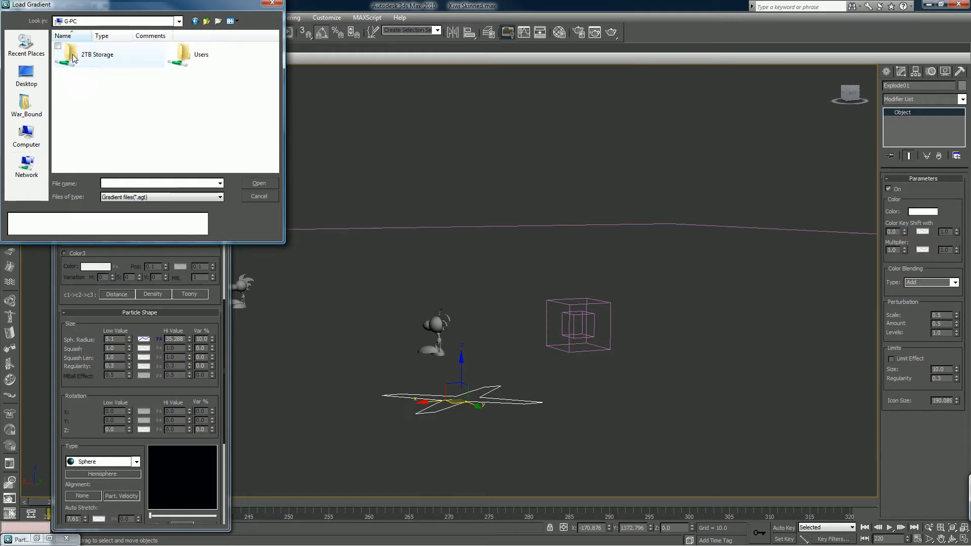
double_click(73, 57)
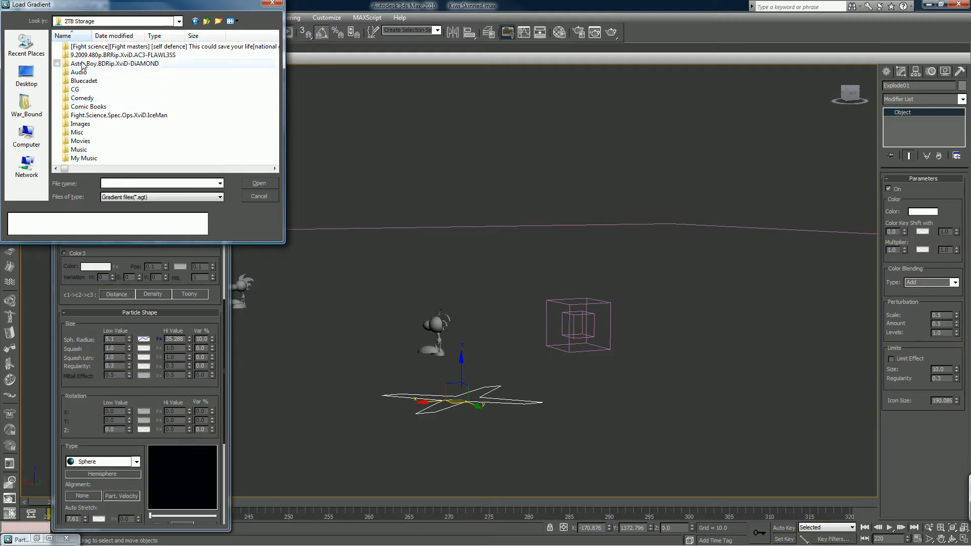
double_click(73, 90)
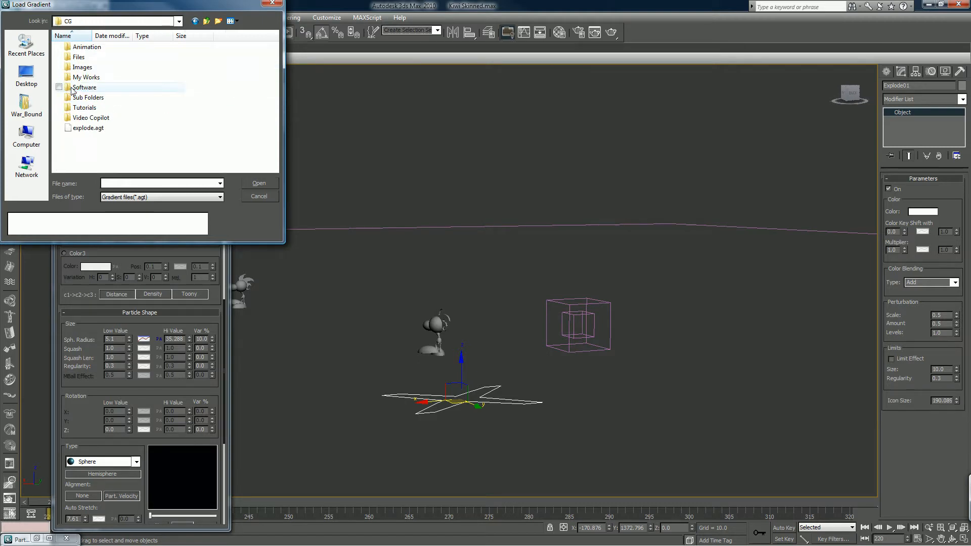
double_click(84, 130)
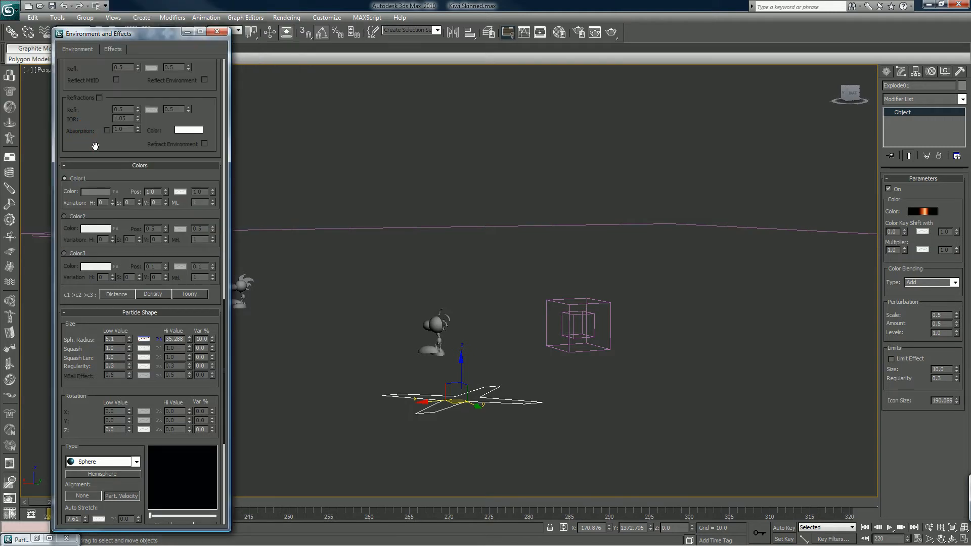
- Enable the Color Key Shift and Multiplier curves of the Explode daemon
right_click(923, 231)
click(907, 237)
right_click(922, 248)
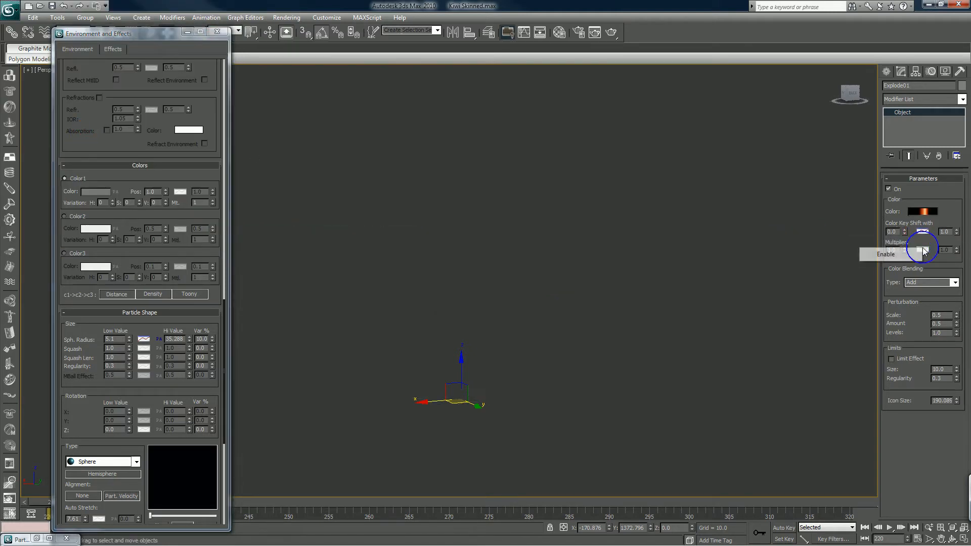
click(890, 254)
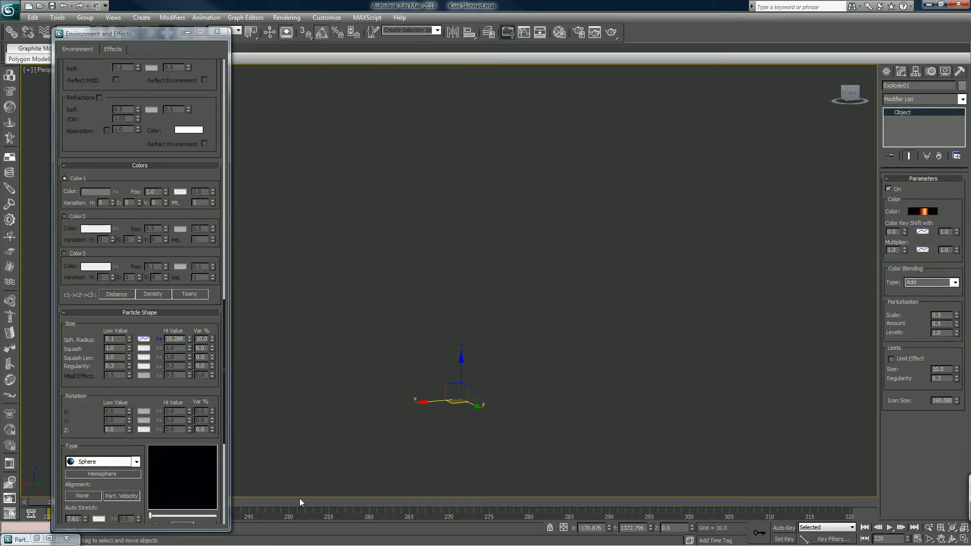
- Go to frame 249 and set the Explode daemon's low Multiplier value to 5
drag(232, 502, 321, 511)
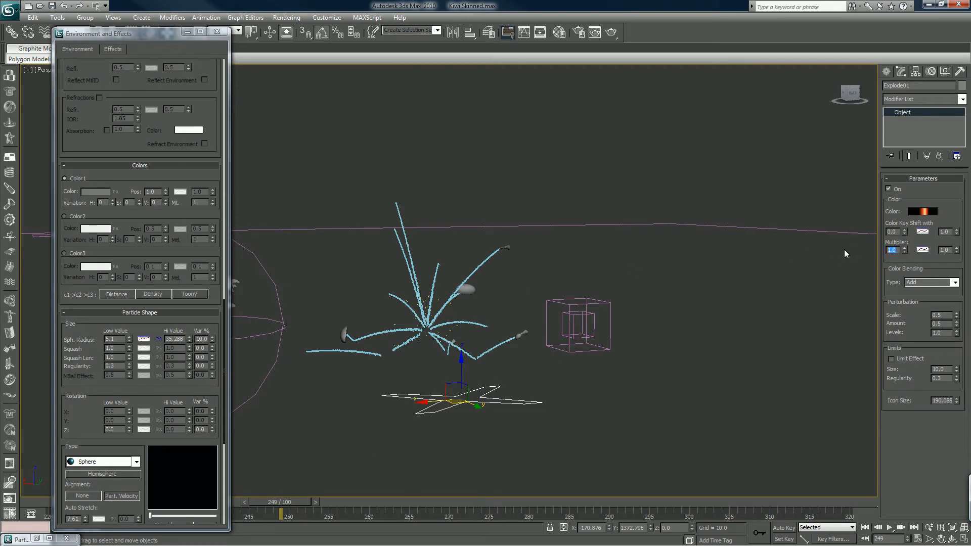
text(5)
key(Return)
- Bow the Color Key Shift curve upward with a Bezier point at about 0.227, 68, and move the curve window clear of the explosion
click(922, 233)
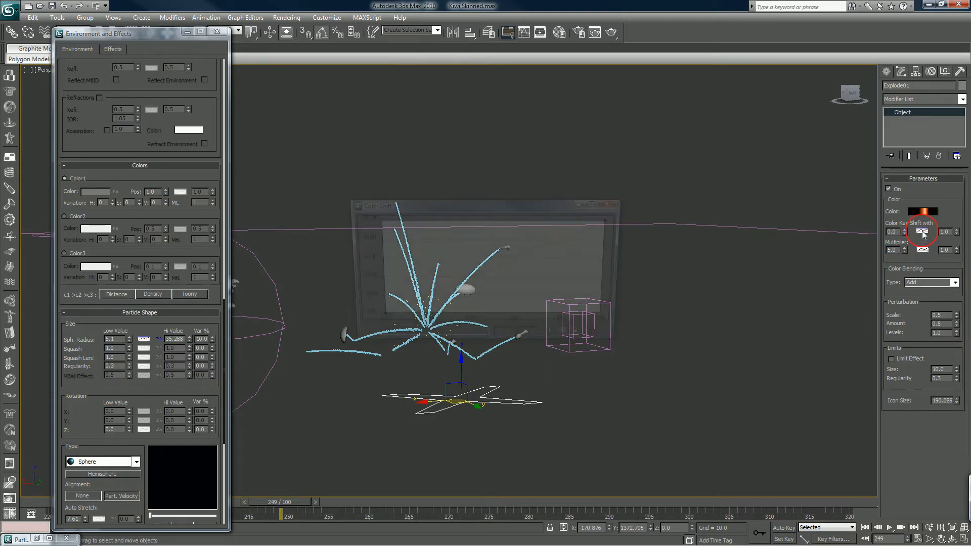
click(494, 271)
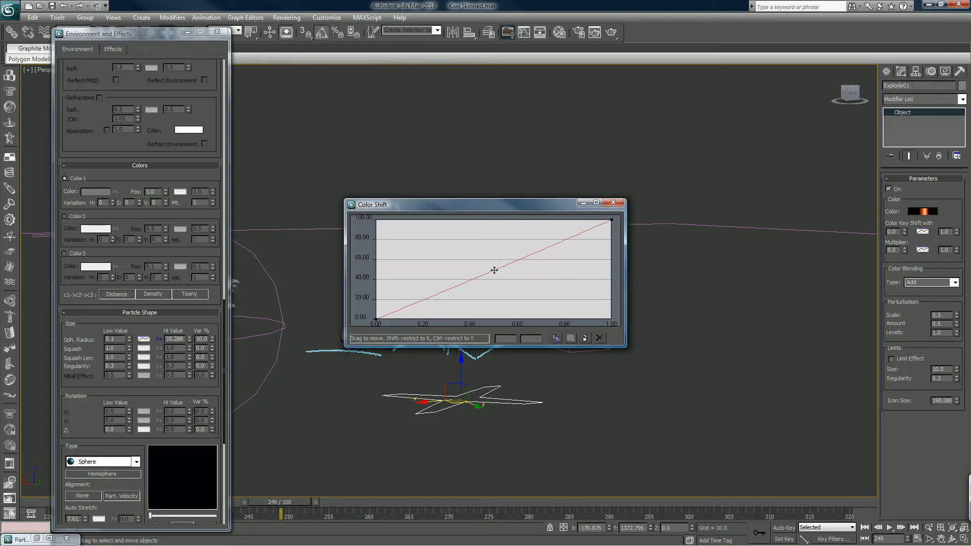
right_click(494, 270)
click(516, 301)
drag(494, 270, 428, 251)
drag(559, 202, 700, 173)
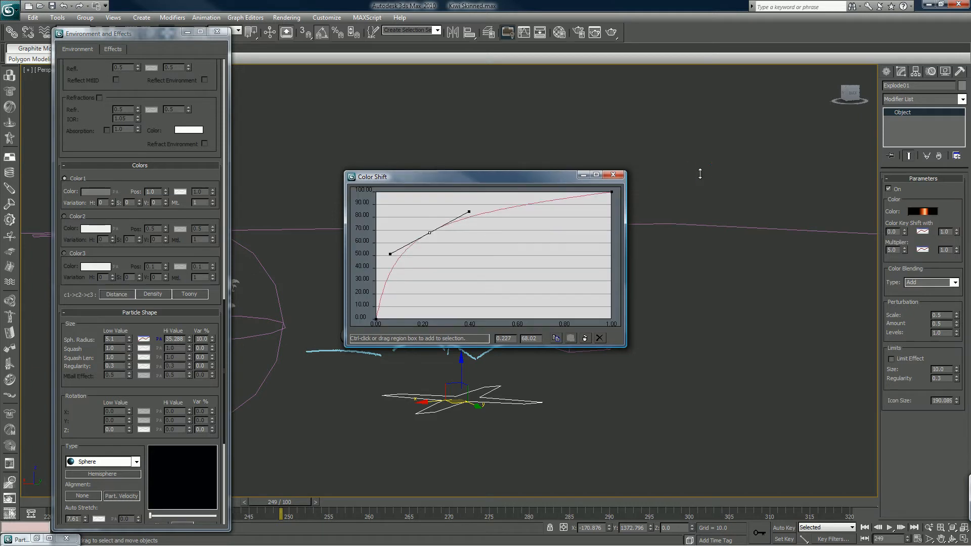
drag(551, 178, 758, 138)
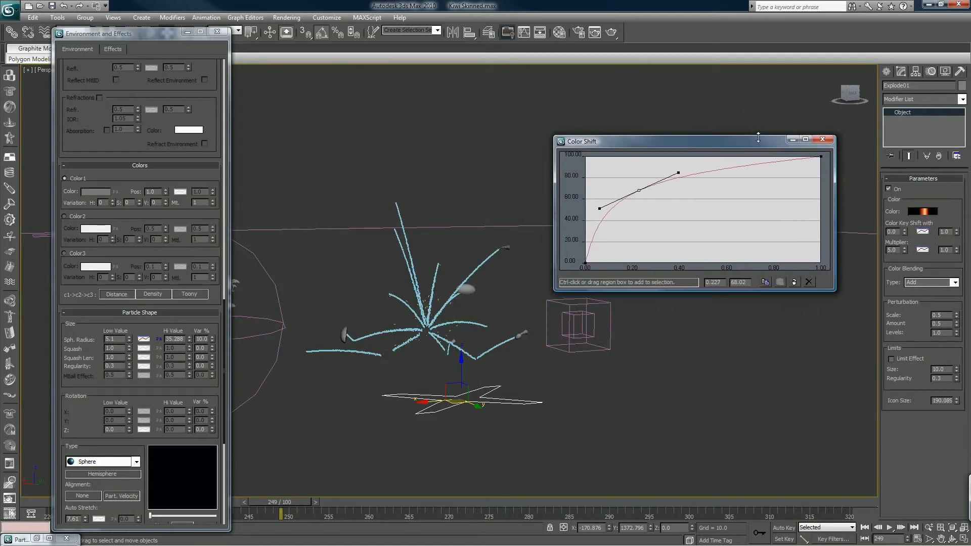
- Move the Initial Explosion effect above trails in the atmosphere list and add the Explode daemon to its sources
click(226, 80)
click(226, 80)
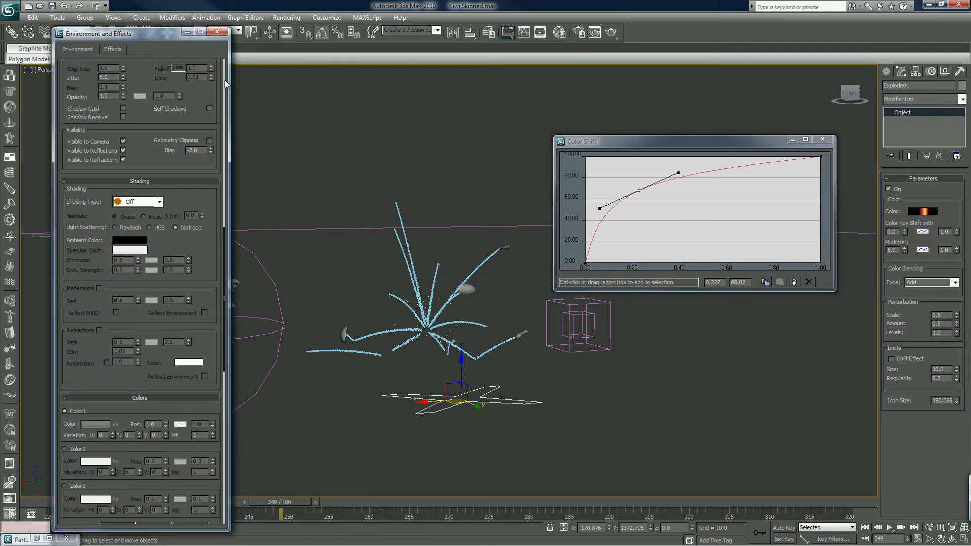
click(225, 79)
click(226, 80)
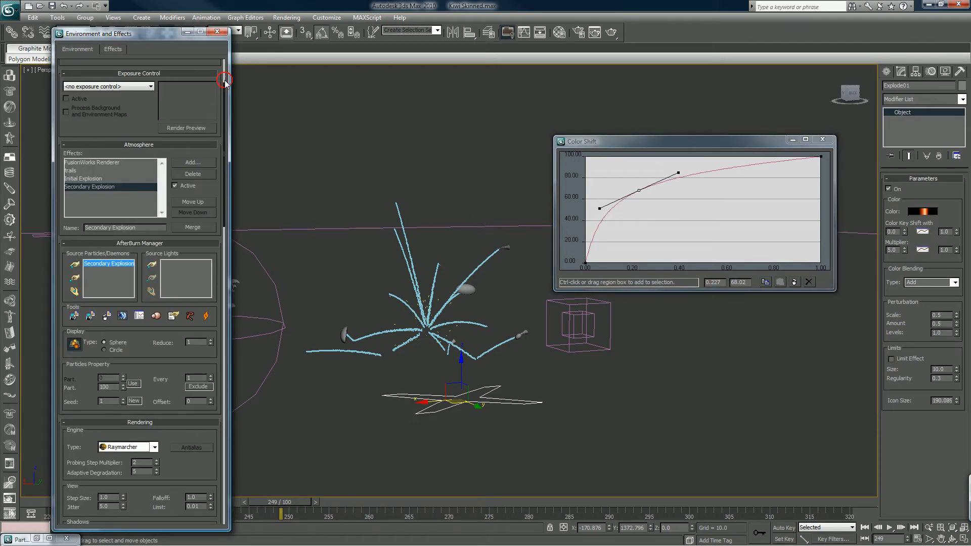
click(85, 178)
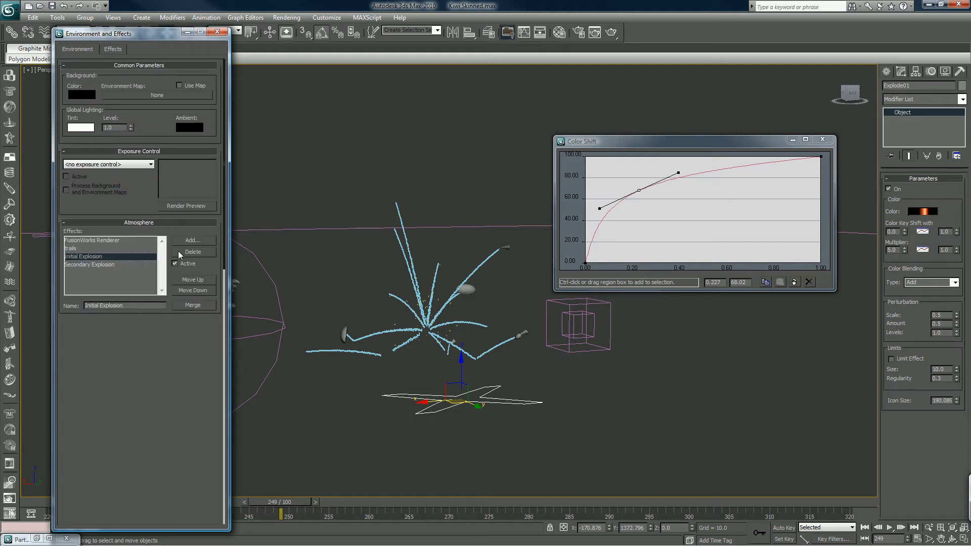
scroll(182, 278, down, 3)
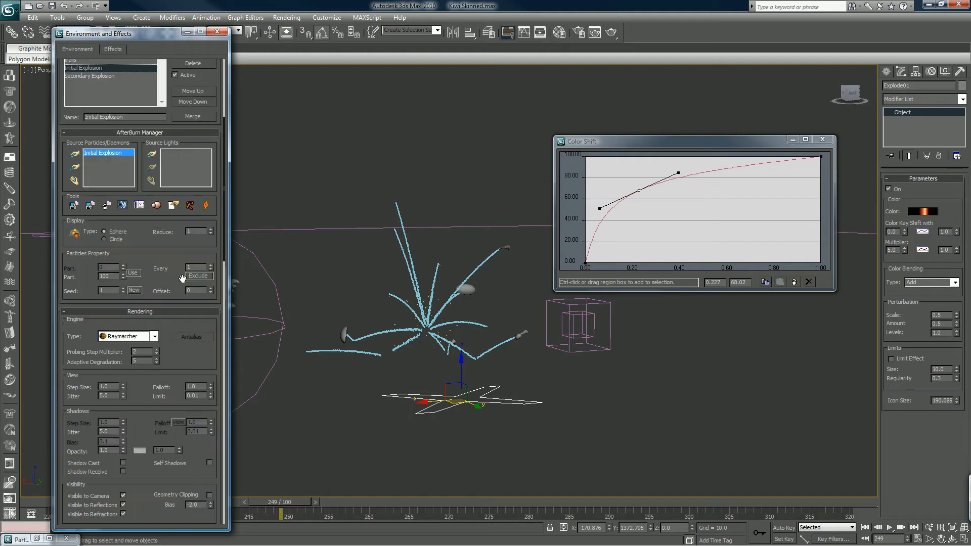
click(191, 90)
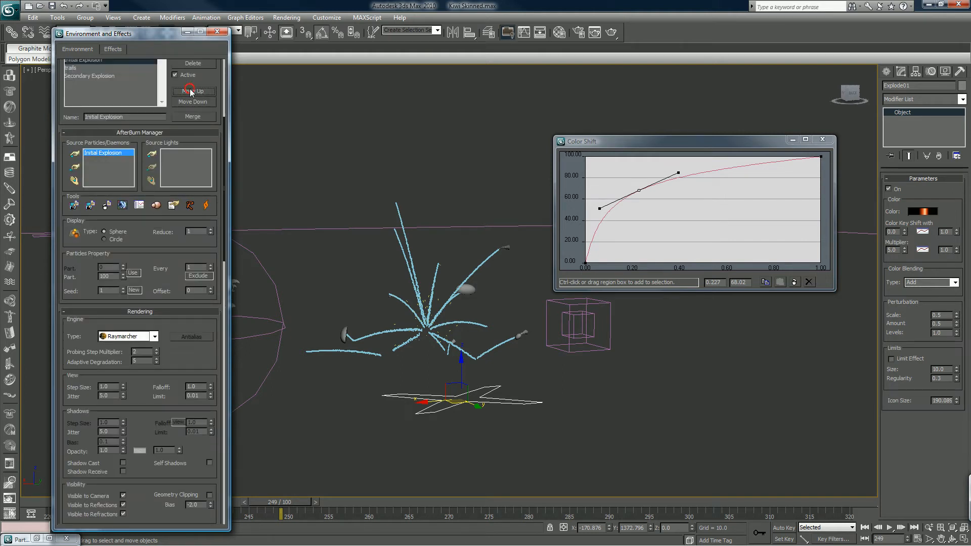
click(74, 153)
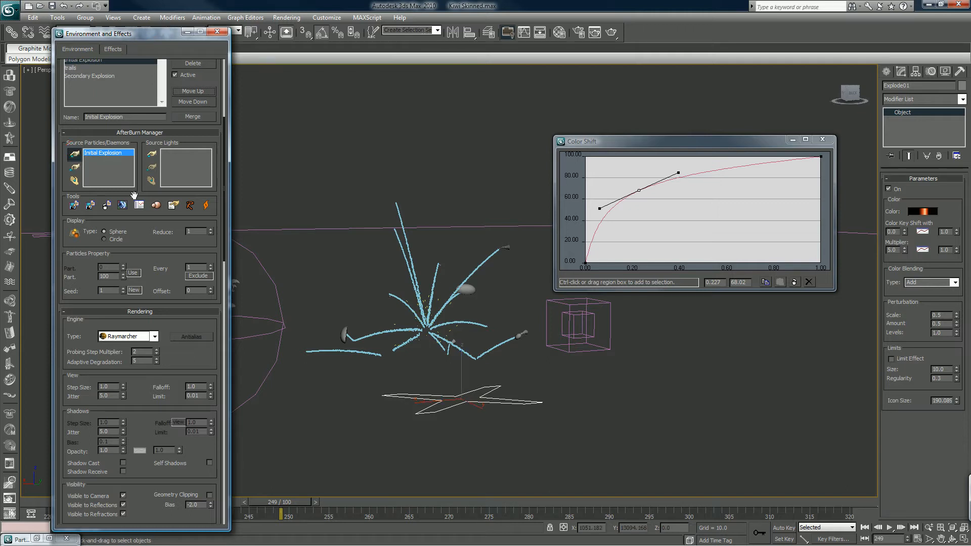
click(427, 399)
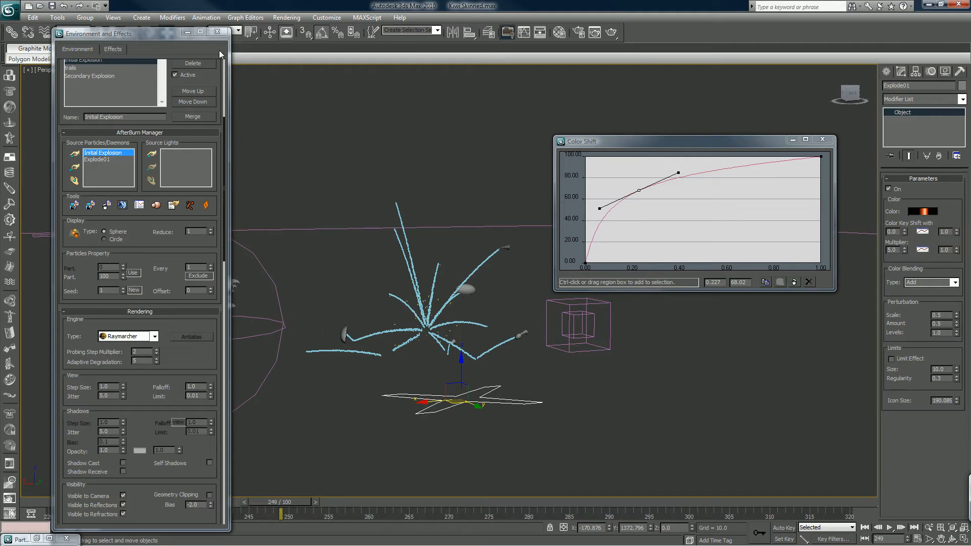
- Render frame 249 and examine the initial explosion's fire colours up close
click(610, 33)
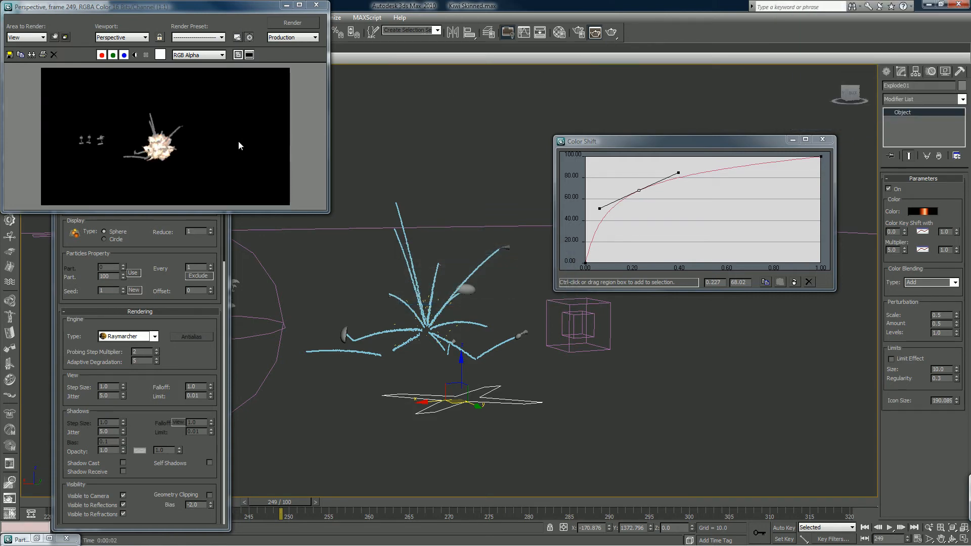
scroll(224, 144, up, 3)
scroll(212, 189, down, 2)
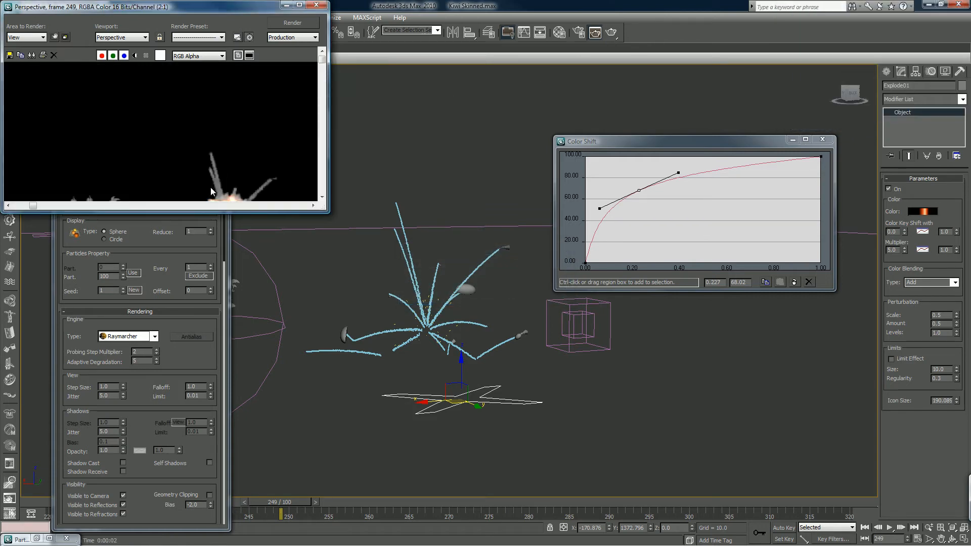
middle_drag(208, 186, 180, 128)
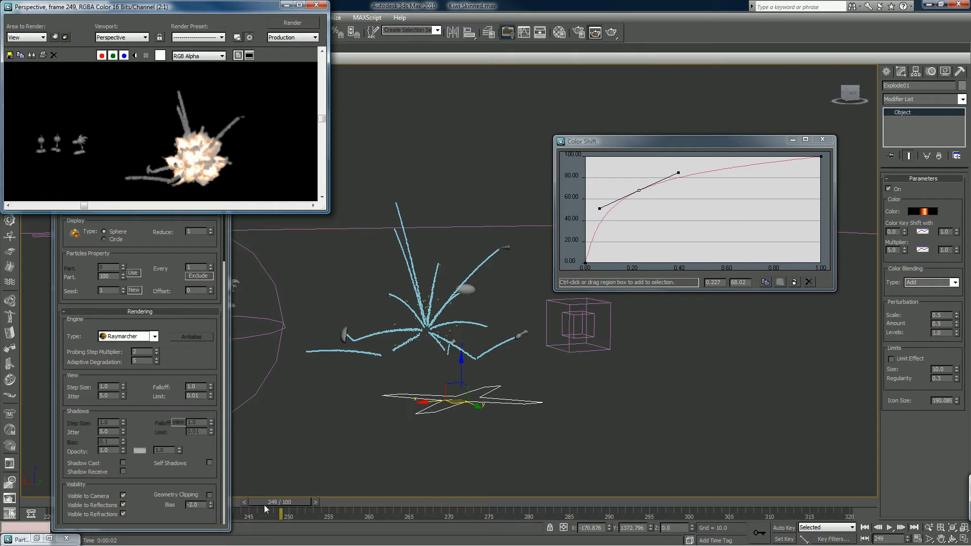
- Go to frame 252 and test-render the initial explosion to check its fire colours
drag(264, 505, 294, 503)
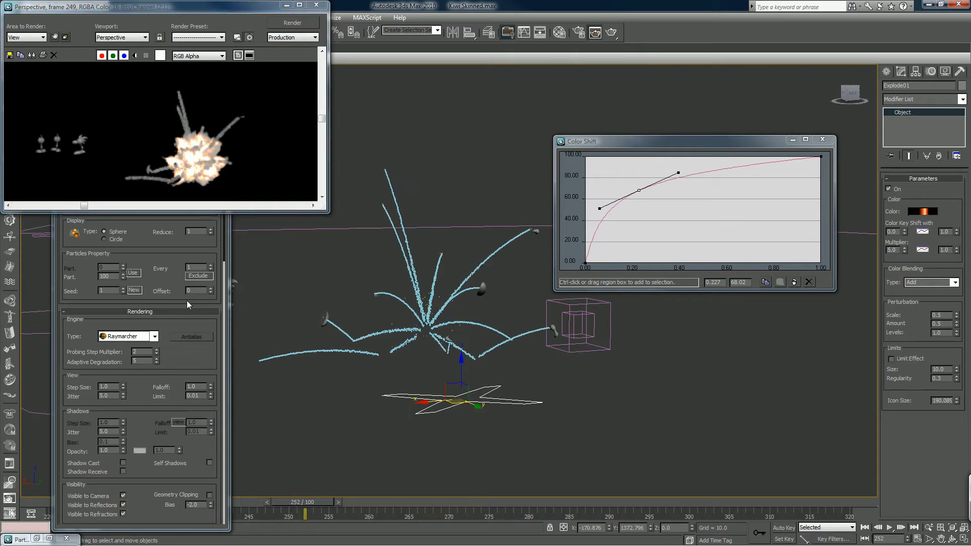
click(162, 265)
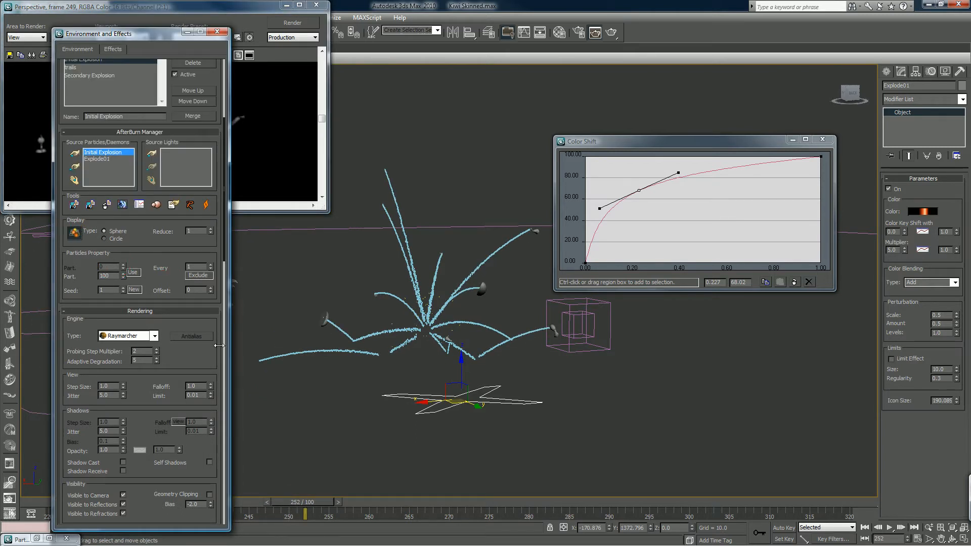
click(265, 503)
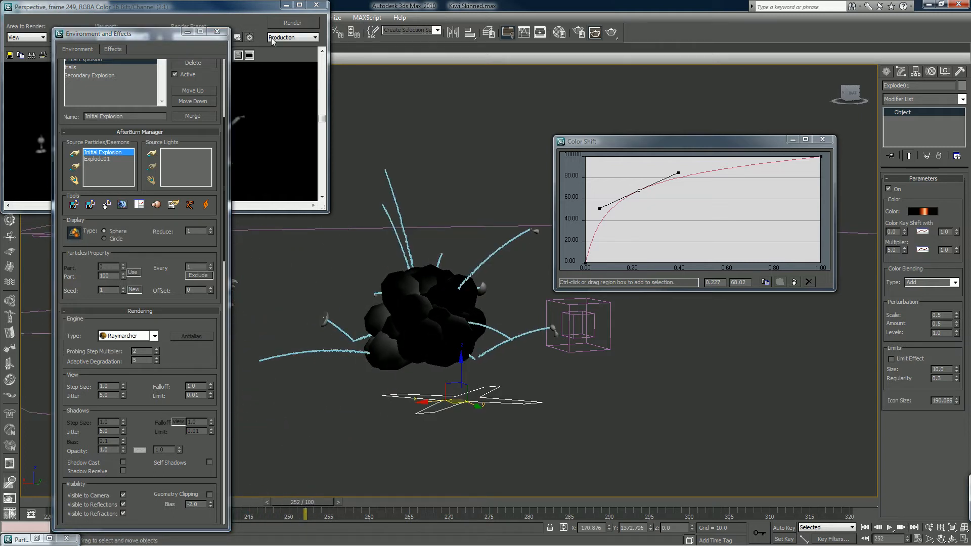
click(287, 27)
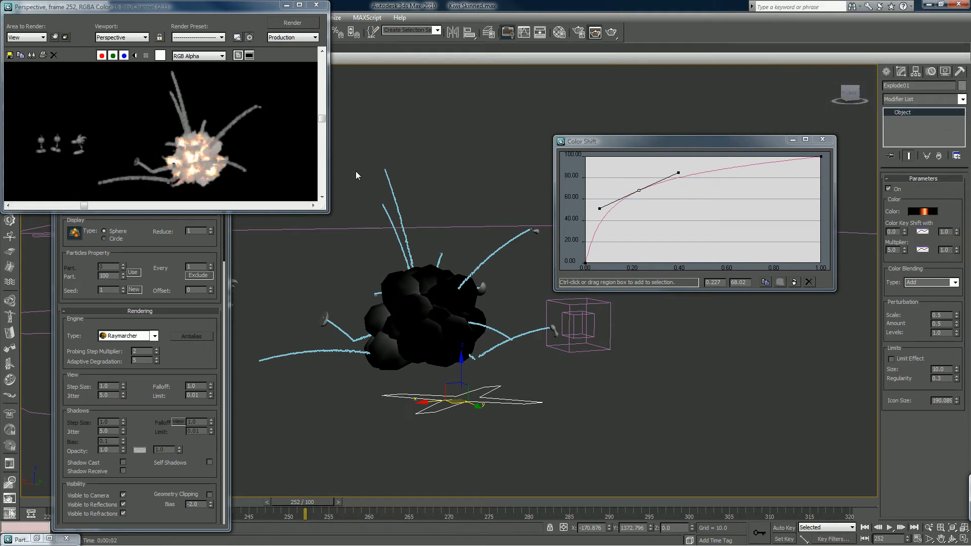
- Move the Color Key Shift curve's middle point to about 0.191, 75.1 and render frame 252 again
drag(639, 190, 630, 183)
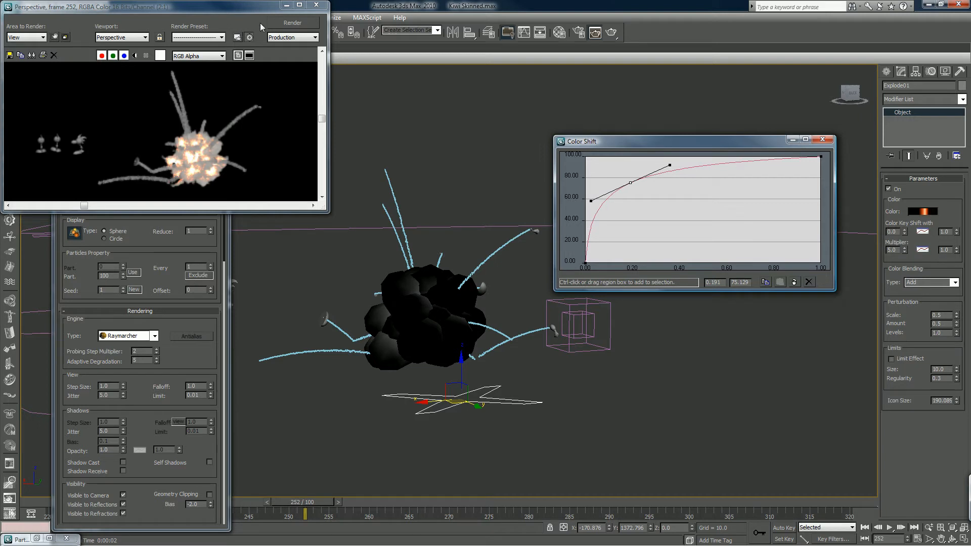
scroll(263, 106, down, 1)
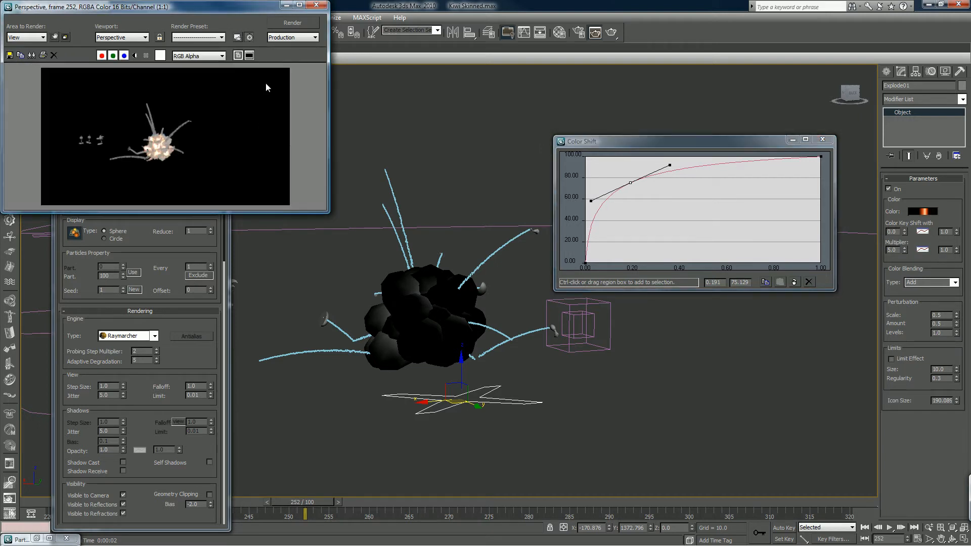
click(292, 23)
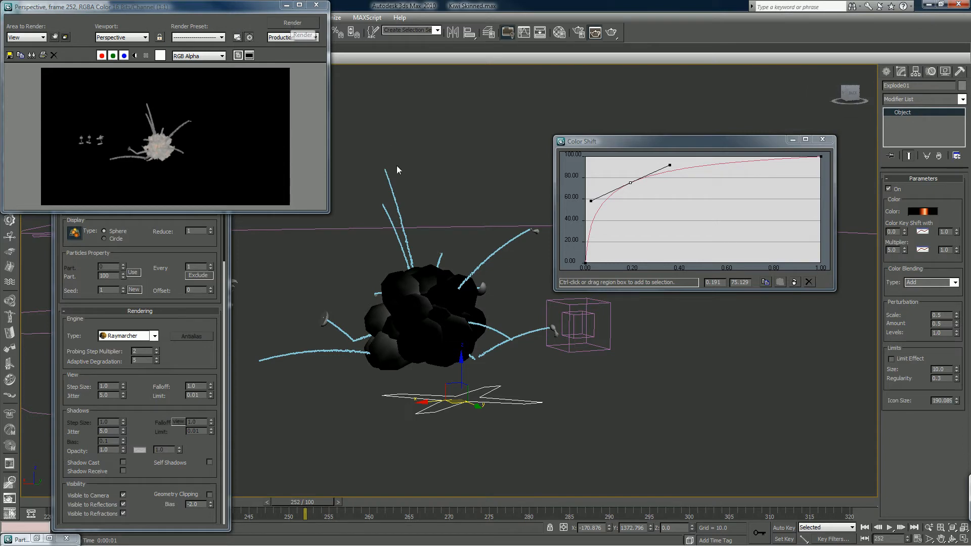
- Set the render output size to 1280x720 and render frame 252 at that resolution
click(579, 34)
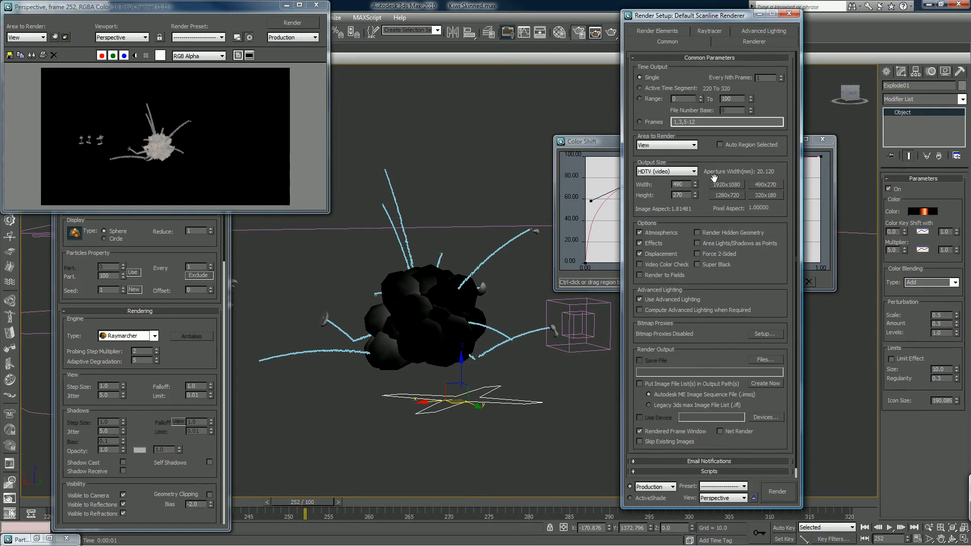
click(721, 196)
click(789, 15)
click(303, 25)
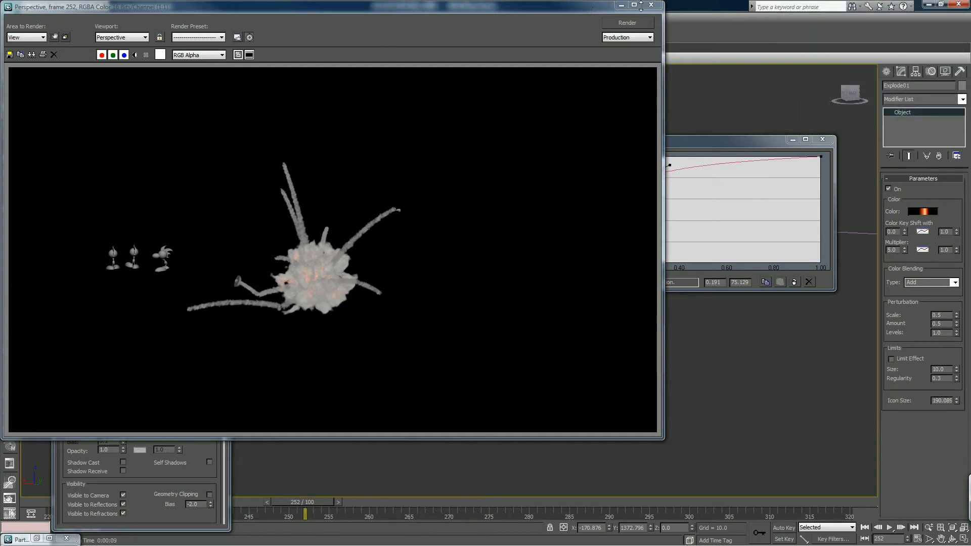
click(651, 5)
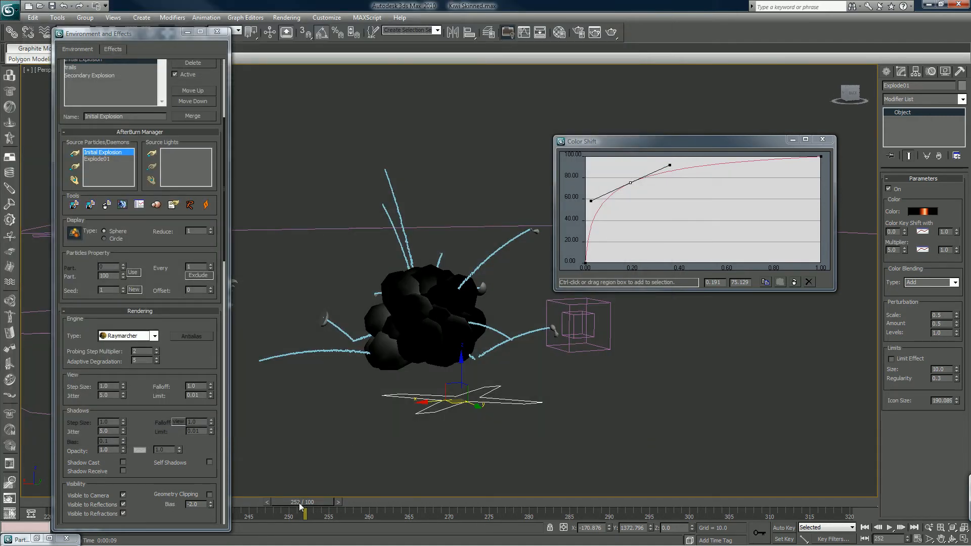
- Go to frame 243, close the Color Shift curve window and render the early explosion frame
drag(300, 506, 236, 496)
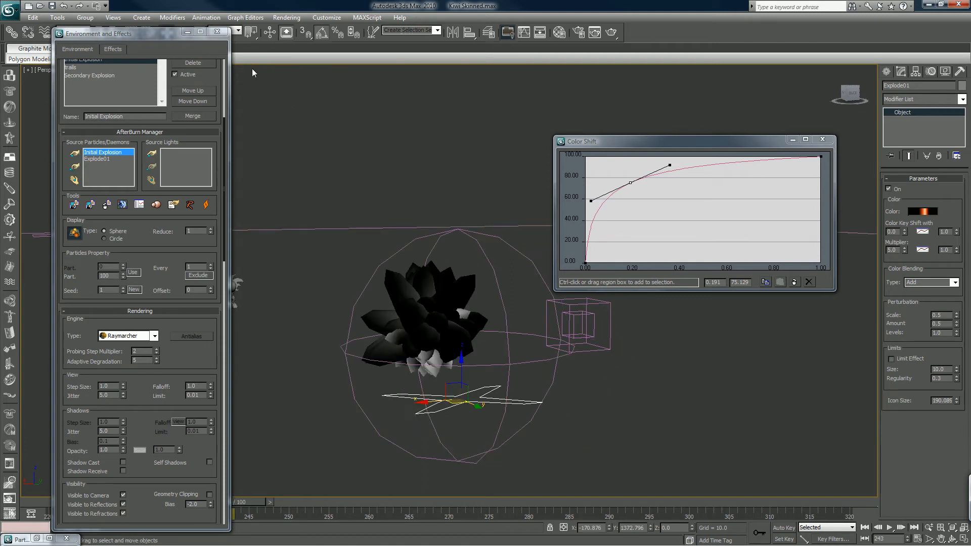
click(822, 140)
click(611, 32)
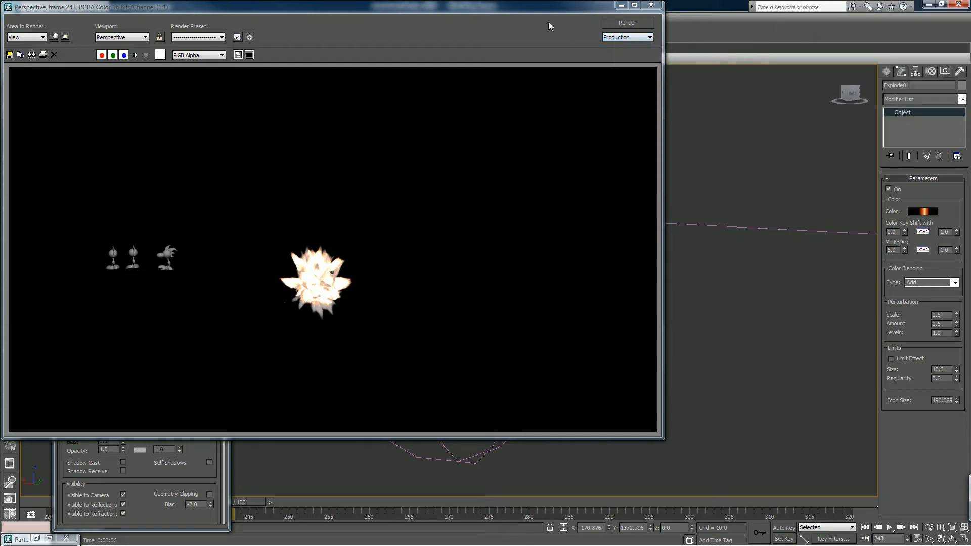
click(650, 4)
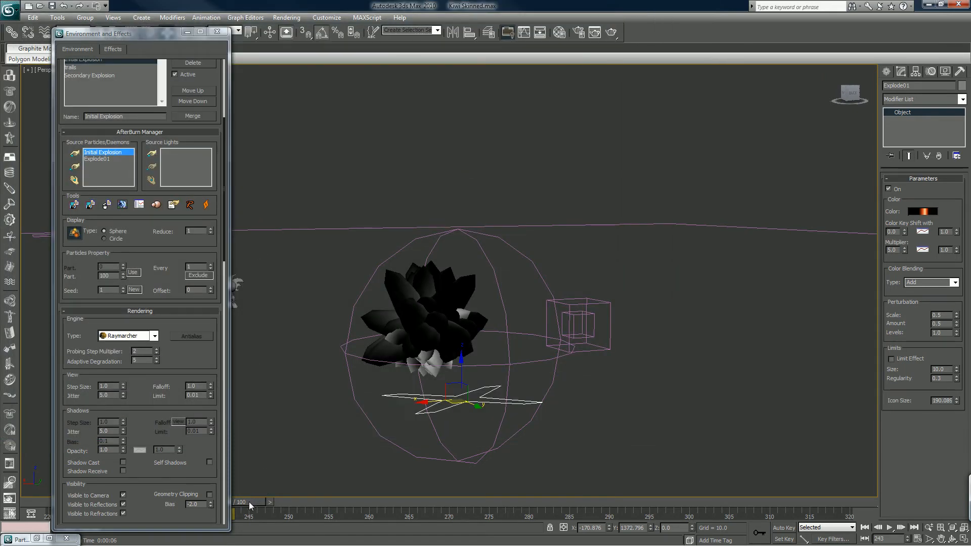
- Go to frame 251 and deactivate the Initial Explosion effect in the atmosphere list
drag(248, 502, 314, 504)
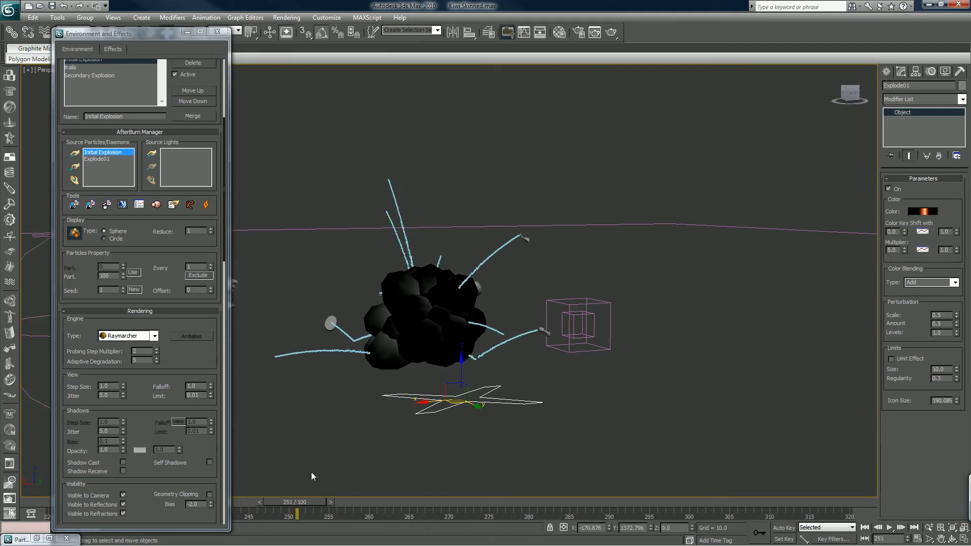
click(174, 74)
drag(169, 76, 178, 180)
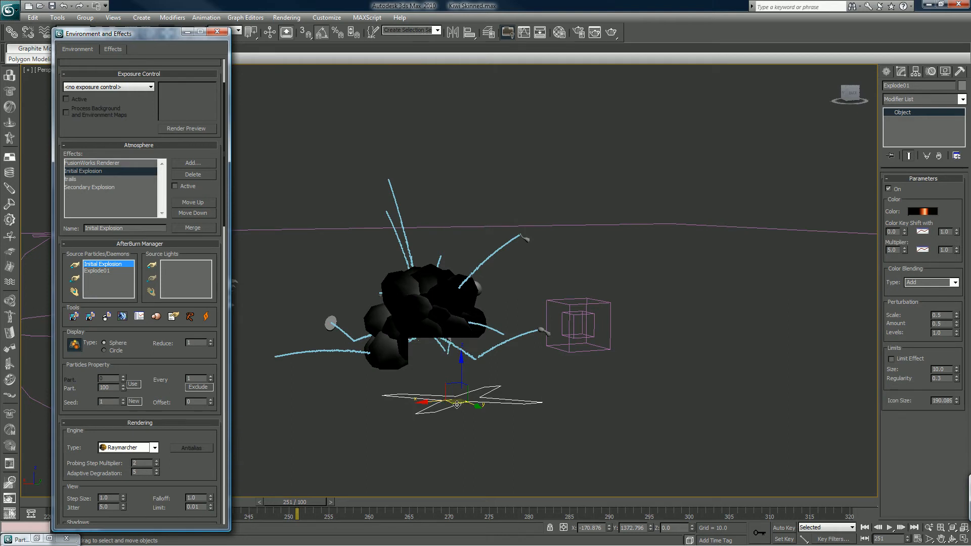
- Clone the Explode daemon beside the original as a copy named Explode02 and remove the copy from the Initial Explosion sources
shift+drag(456, 405, 550, 420)
click(487, 319)
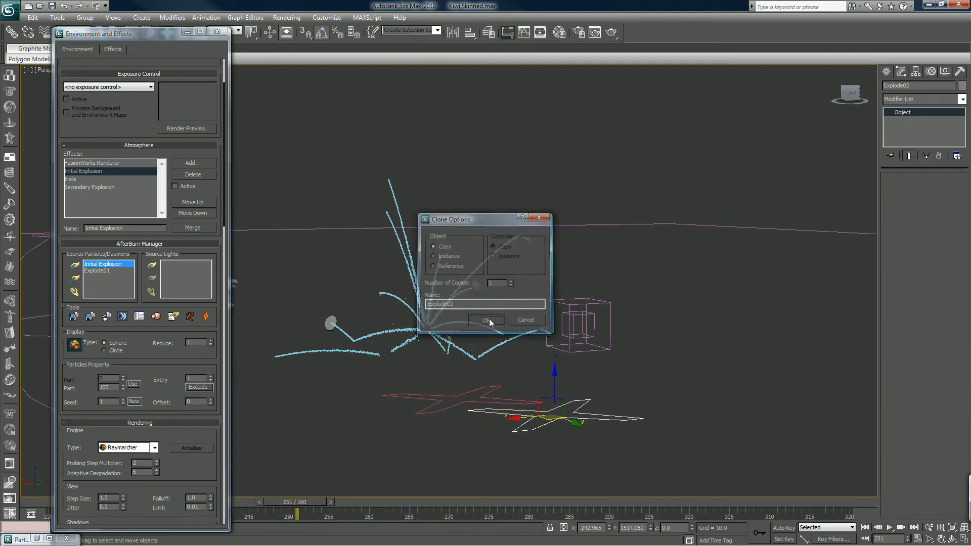
click(102, 277)
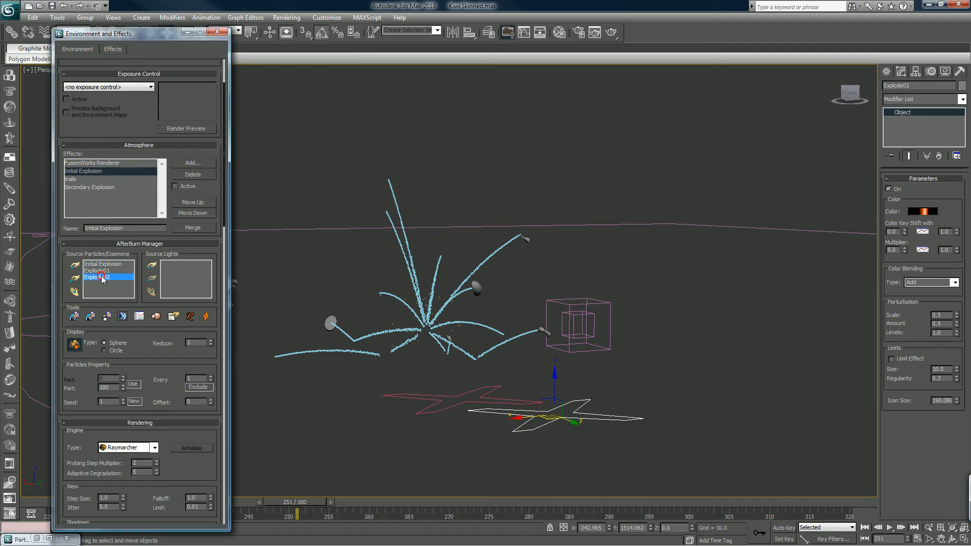
click(75, 279)
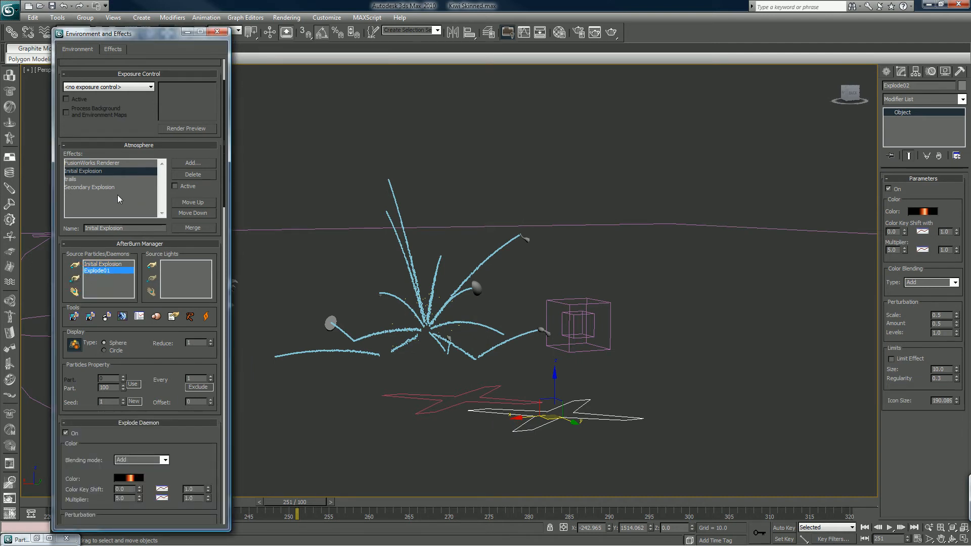
- Add the Explode02 daemon to the sources of the trails effect
click(76, 179)
scroll(96, 238, down, 3)
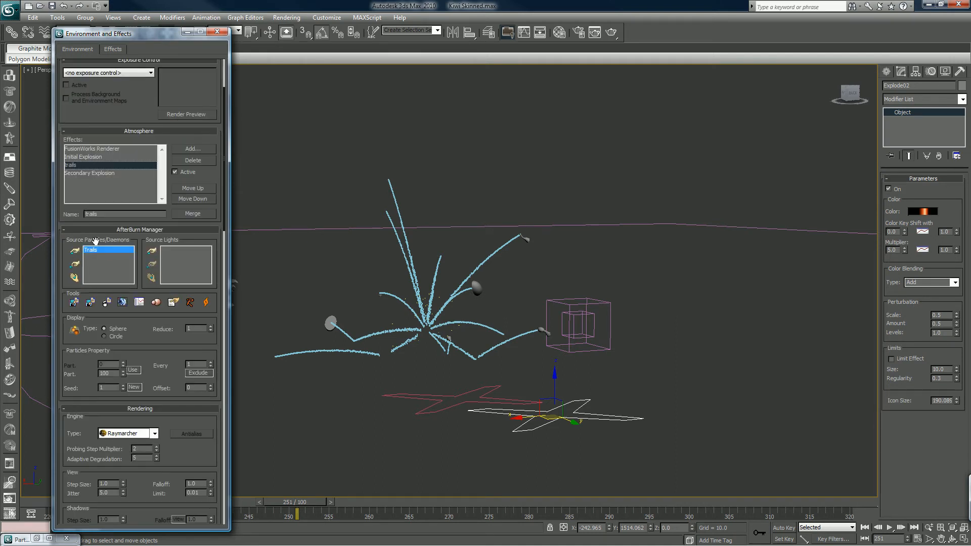
click(75, 251)
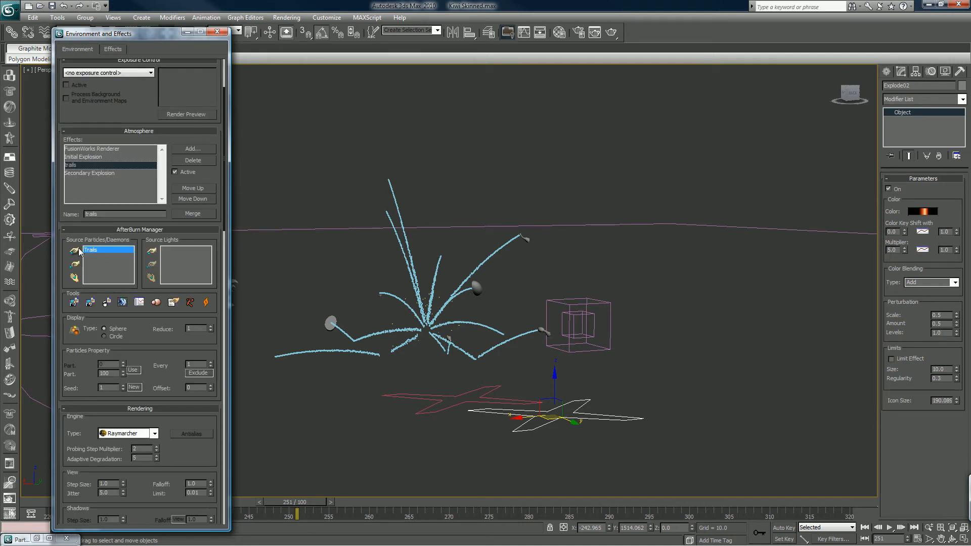
click(511, 428)
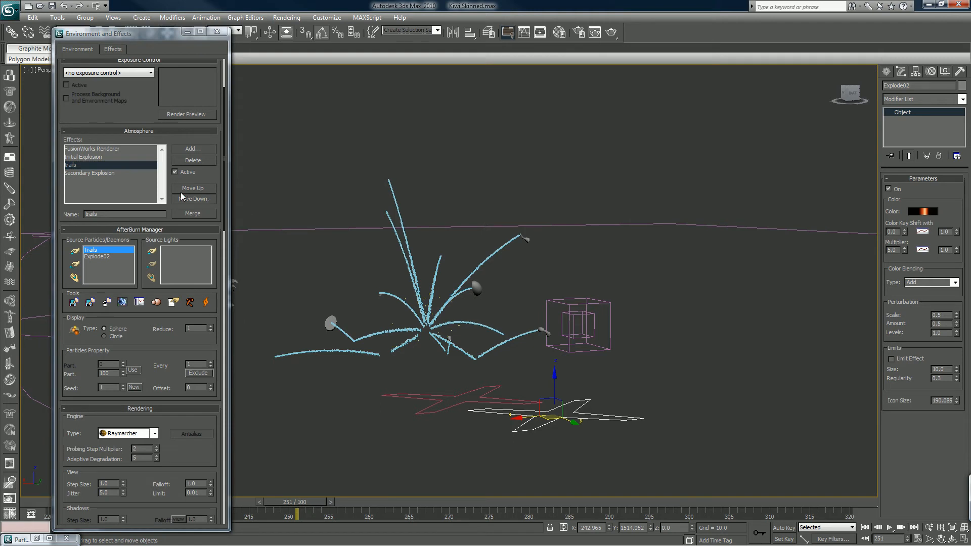
- Deactivate the Secondary Explosion effect, reselect the trails effect and save the scene
click(115, 181)
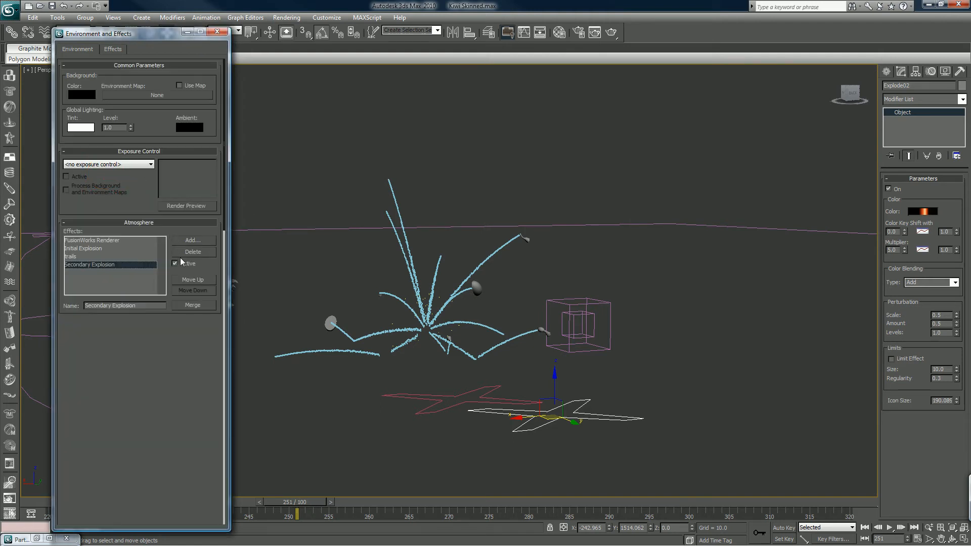
click(174, 185)
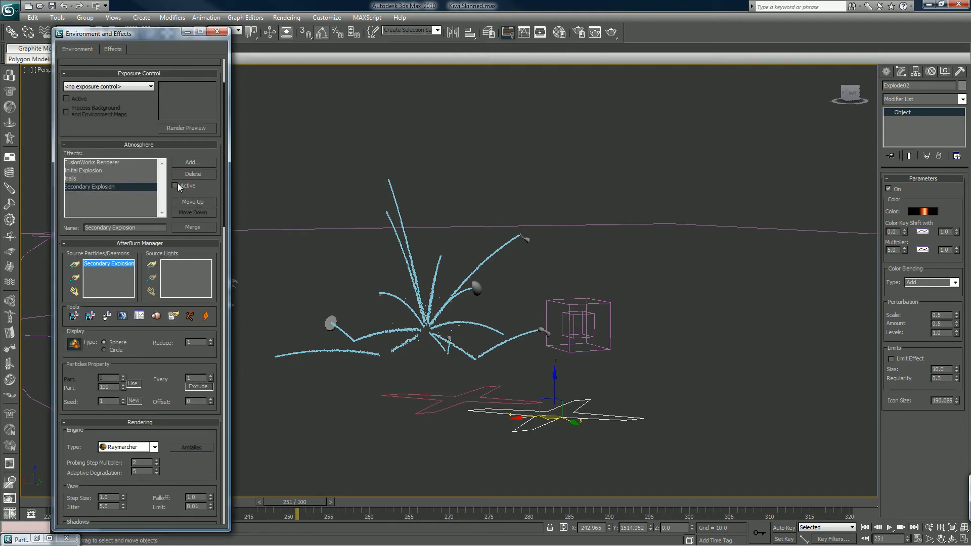
click(86, 179)
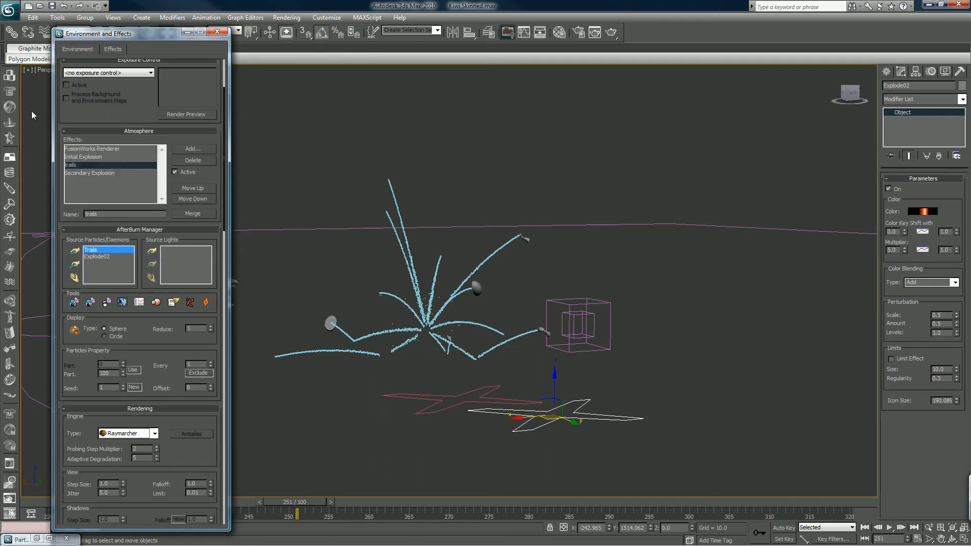
click(9, 9)
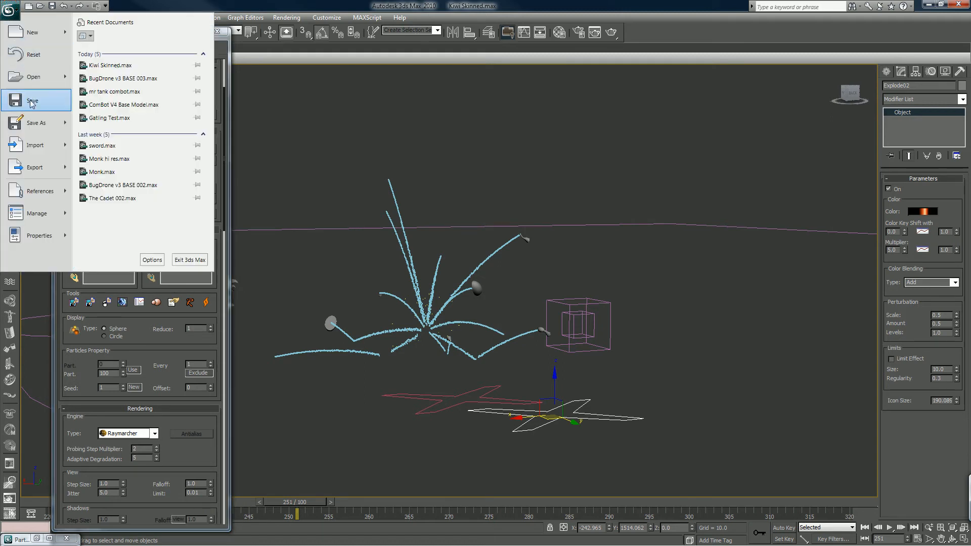
click(31, 102)
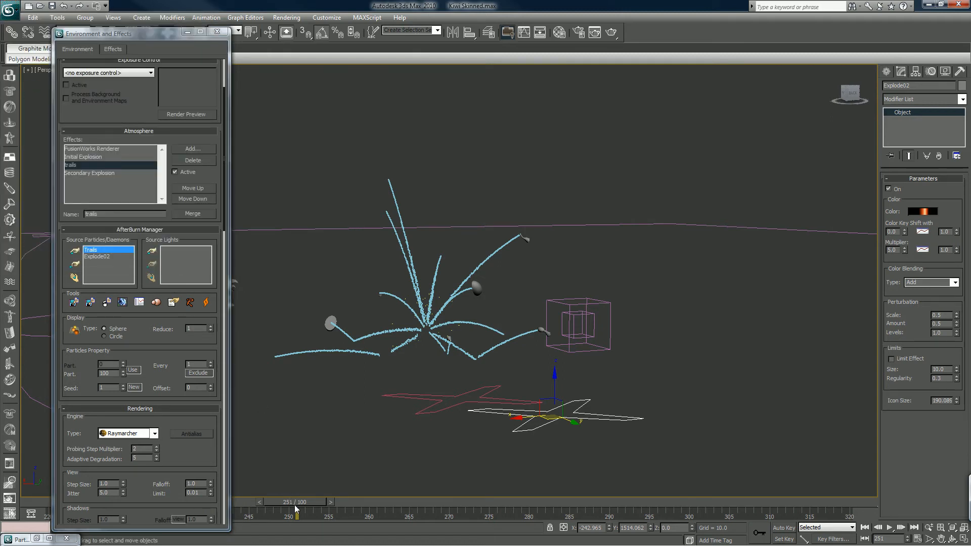
- Go to frame 253 and test-render the trails to check their fire colours
drag(295, 505, 320, 509)
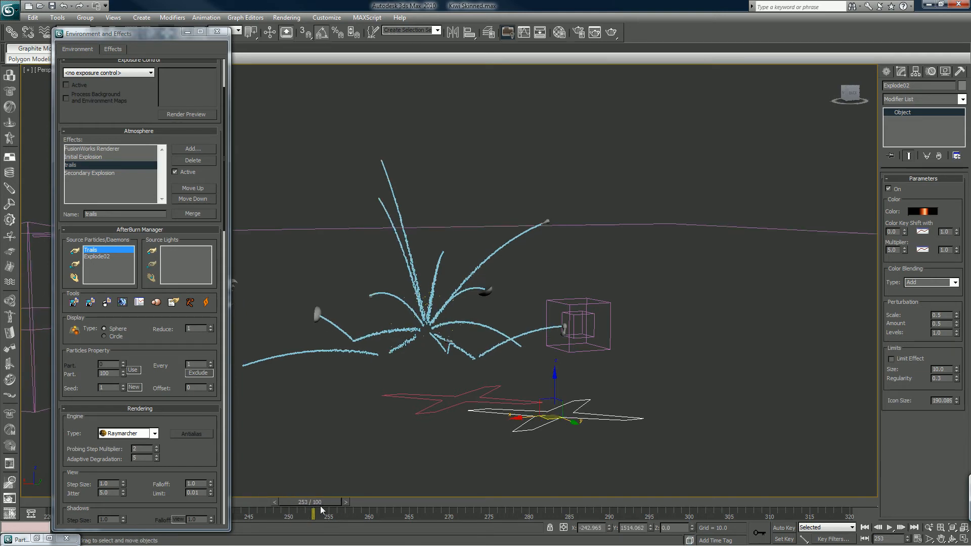
click(611, 32)
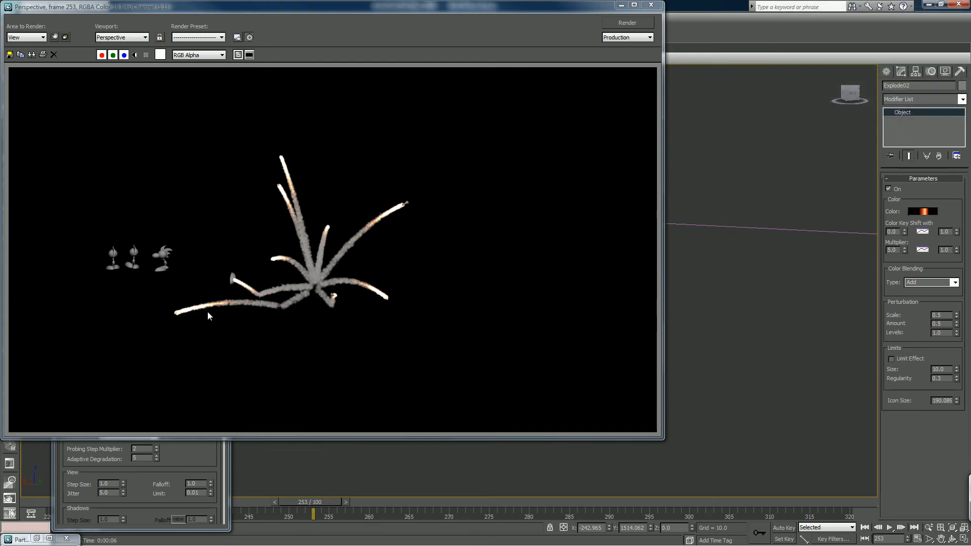
click(651, 6)
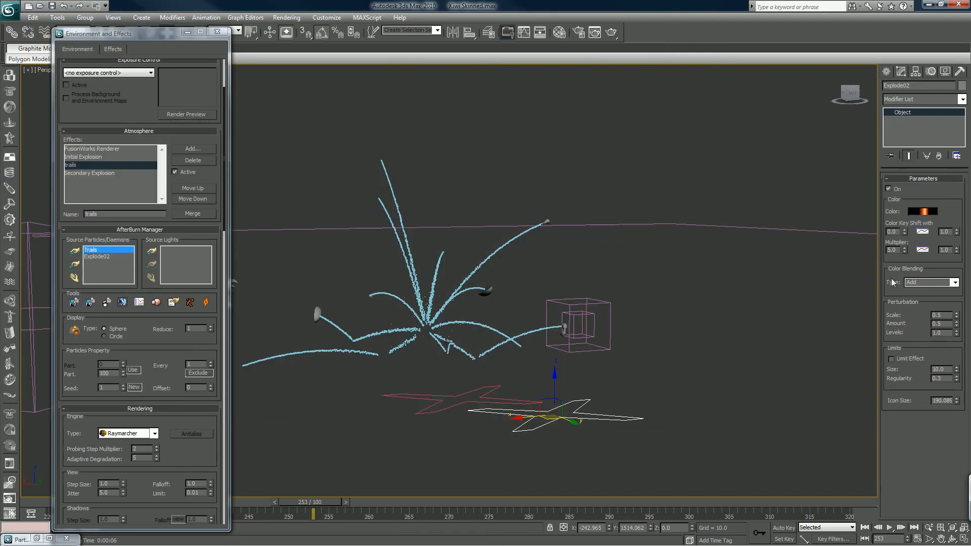
- Check Explode02's Multiplier curve, then move its Color Key Shift curve's middle point to about 0.17, 79.9
click(922, 250)
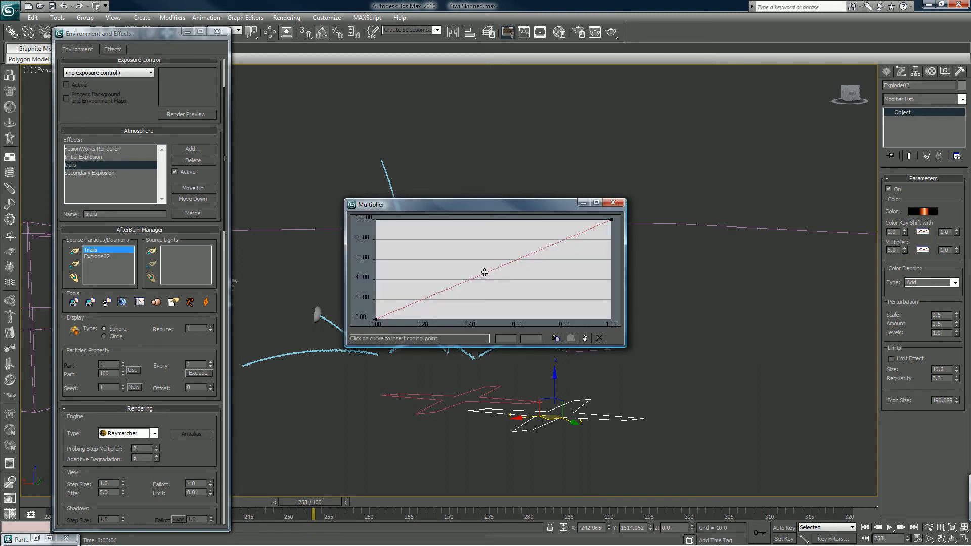
click(614, 203)
click(922, 230)
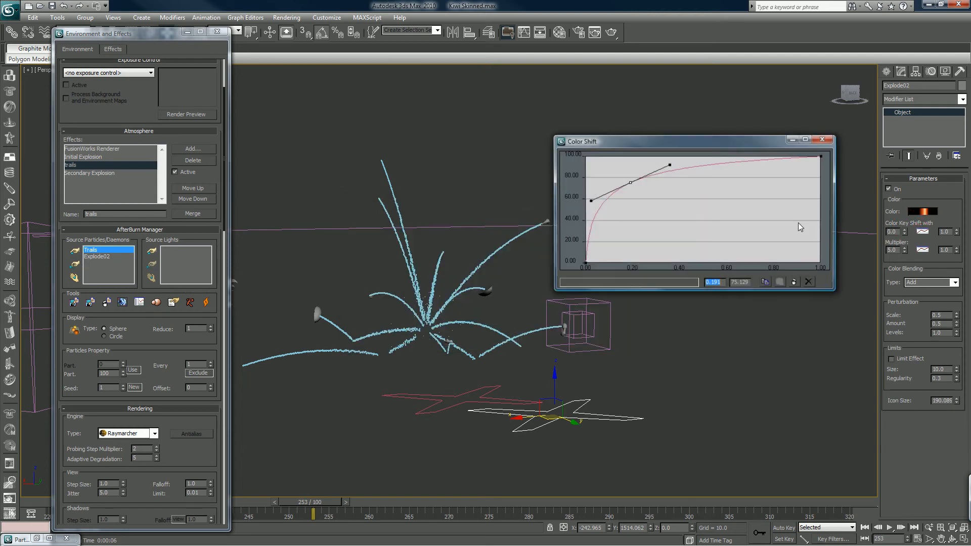
click(630, 184)
drag(631, 184, 626, 178)
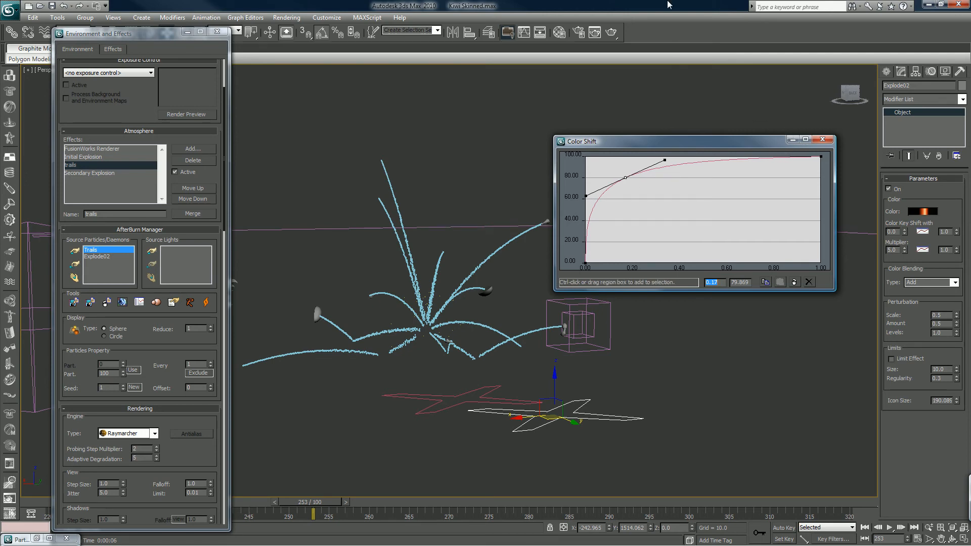
- Render the trails at frame 253 and readjust the Color Key Shift curve's middle point to about 0.185, 78.4
click(611, 33)
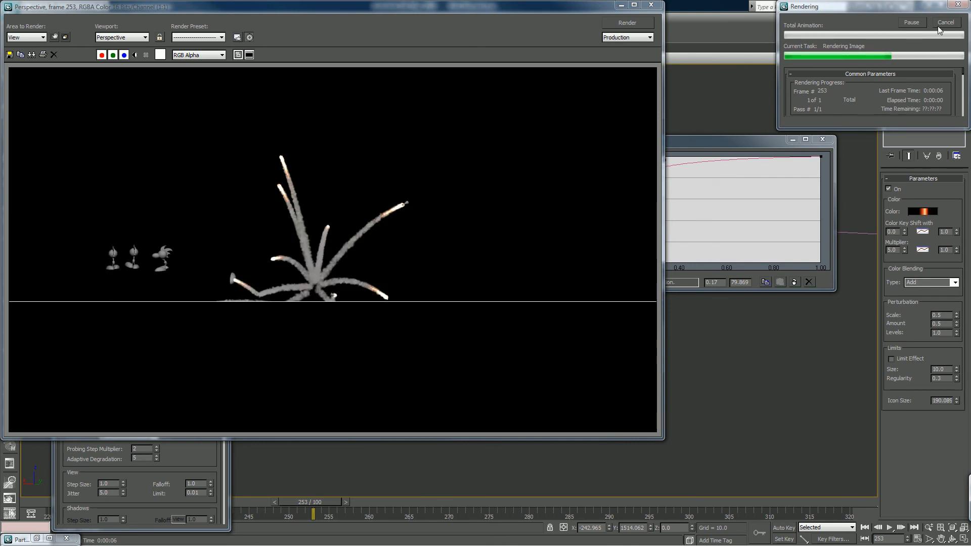
click(652, 7)
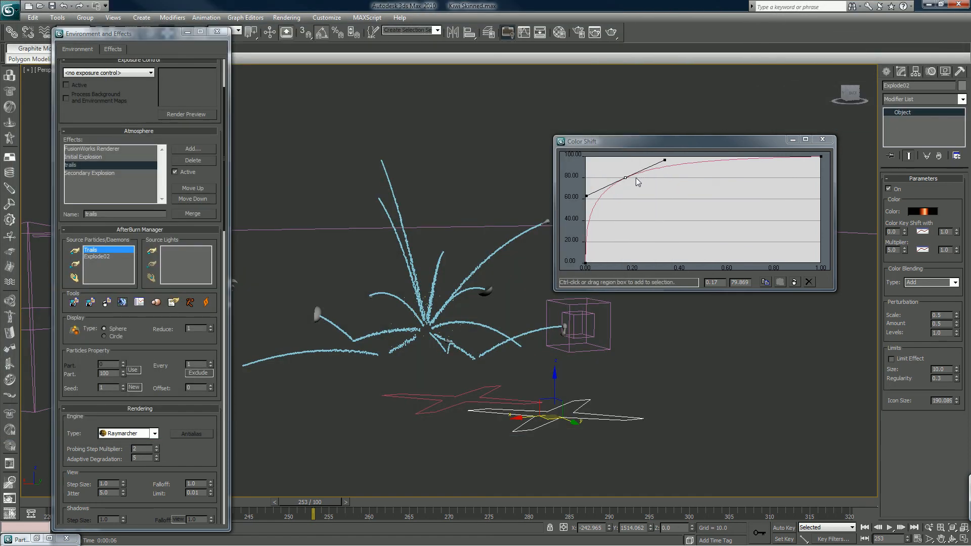
drag(627, 180, 629, 179)
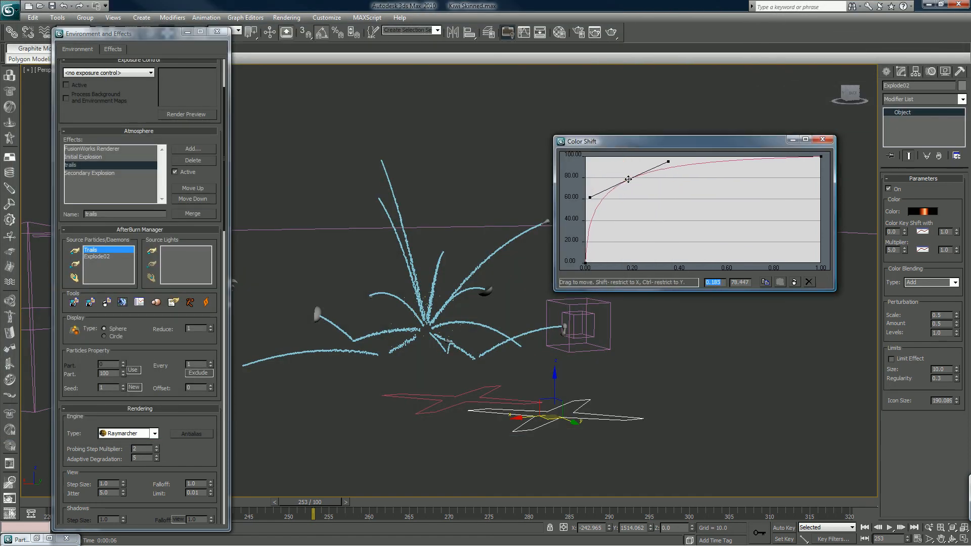
- Close the Color Shift curve, deselect Explode02 and deactivate the trails effect
click(822, 139)
click(720, 194)
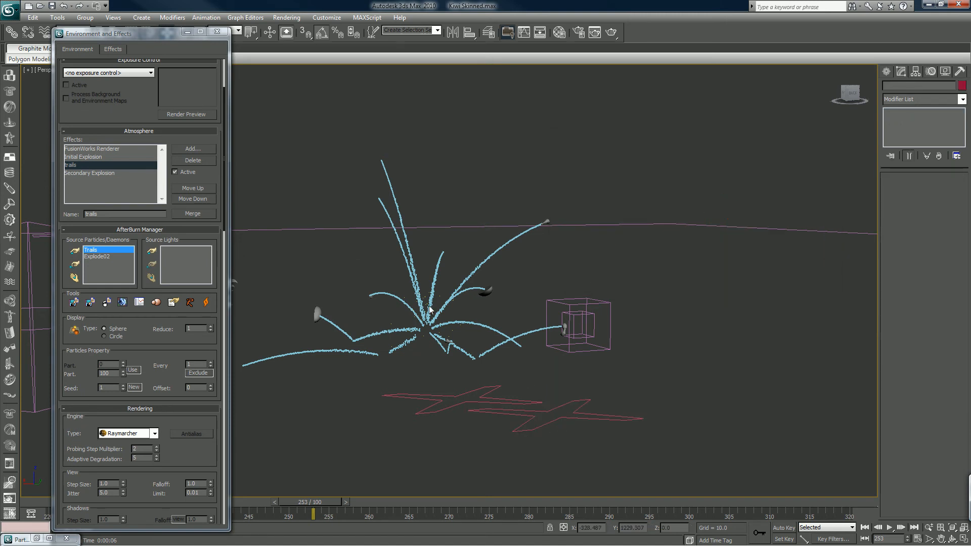
click(175, 172)
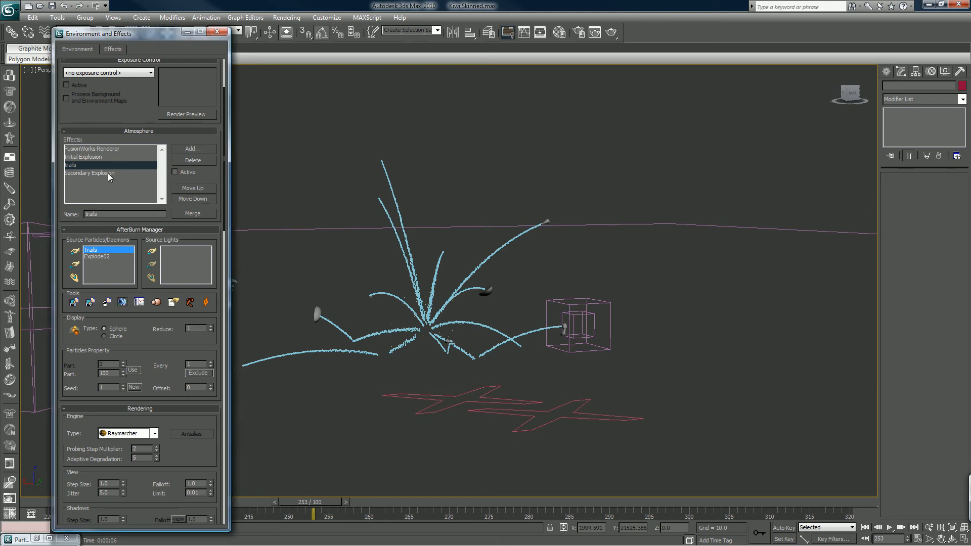
- Clone Explode02 as an independent copy beside the original, and remove the copy from the trails effect's source list
click(516, 421)
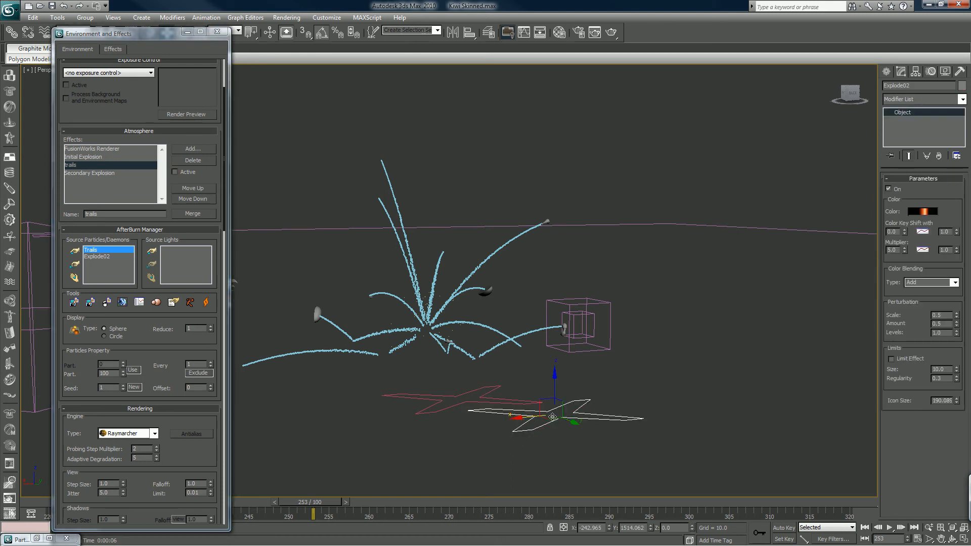
drag(560, 419, 655, 434)
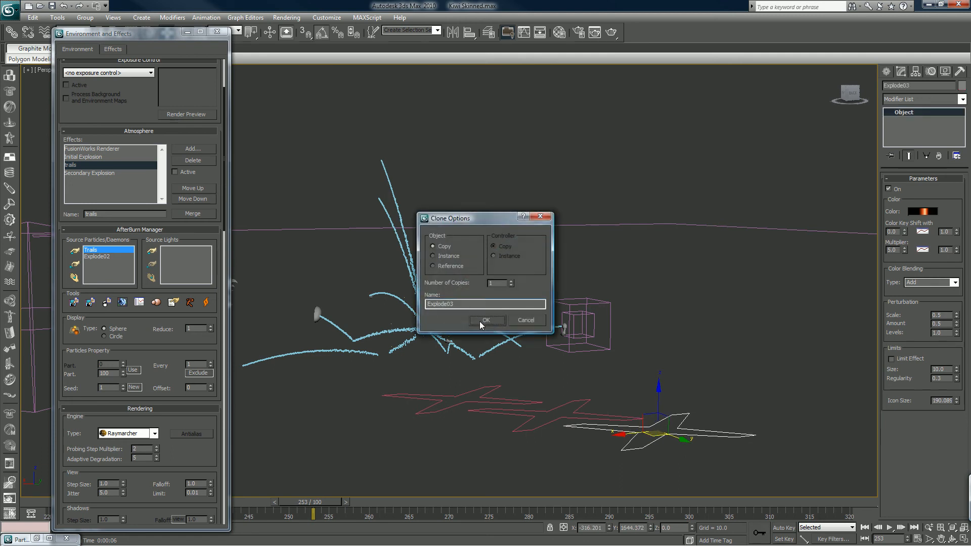
click(484, 320)
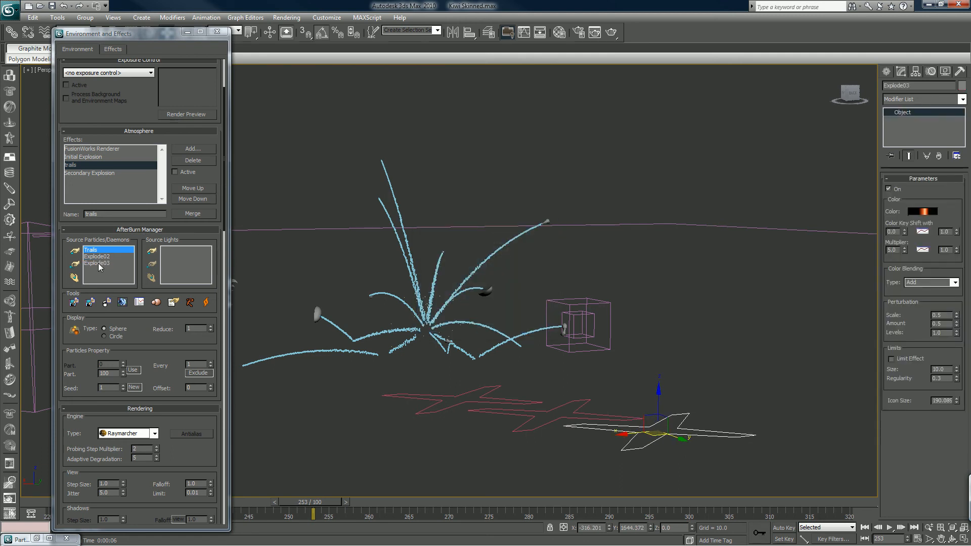
click(97, 263)
click(74, 264)
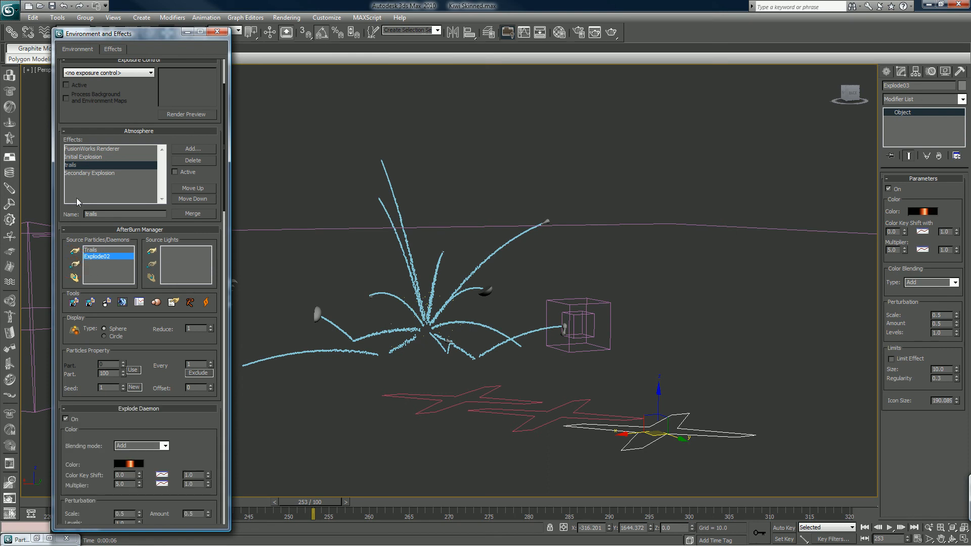
- Activate the Secondary Explosion effect and add Explode03 to its sources, checking Initial Explosion's source list for comparison
click(79, 174)
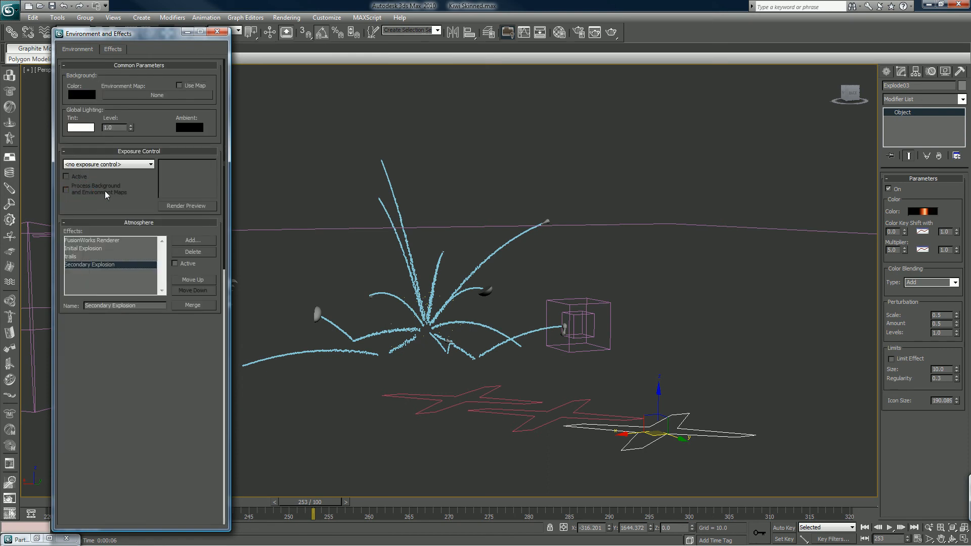
click(175, 186)
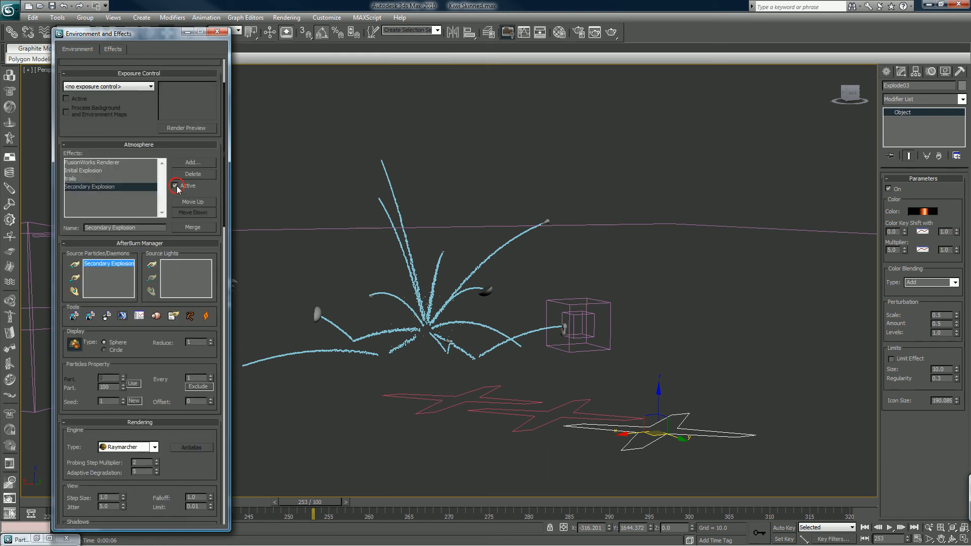
click(74, 264)
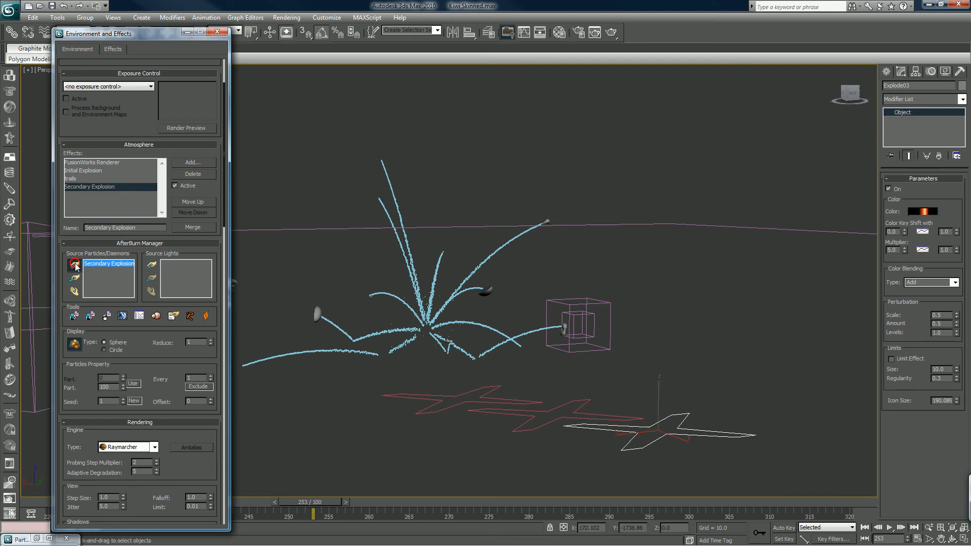
click(626, 451)
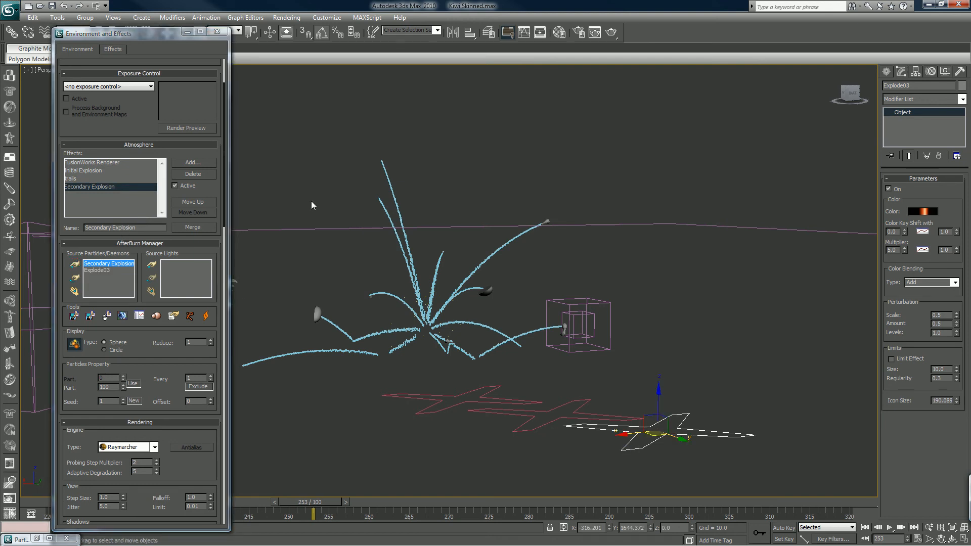
click(88, 171)
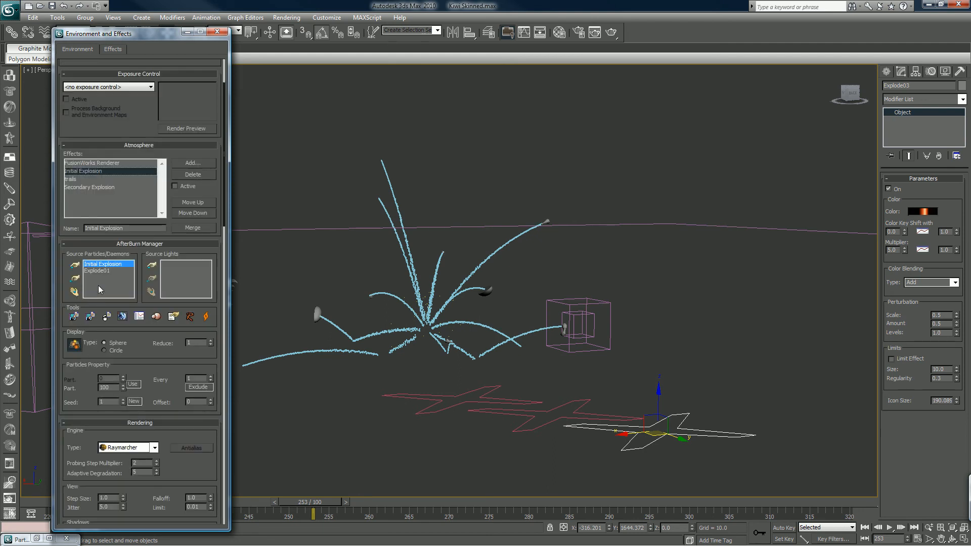
click(99, 187)
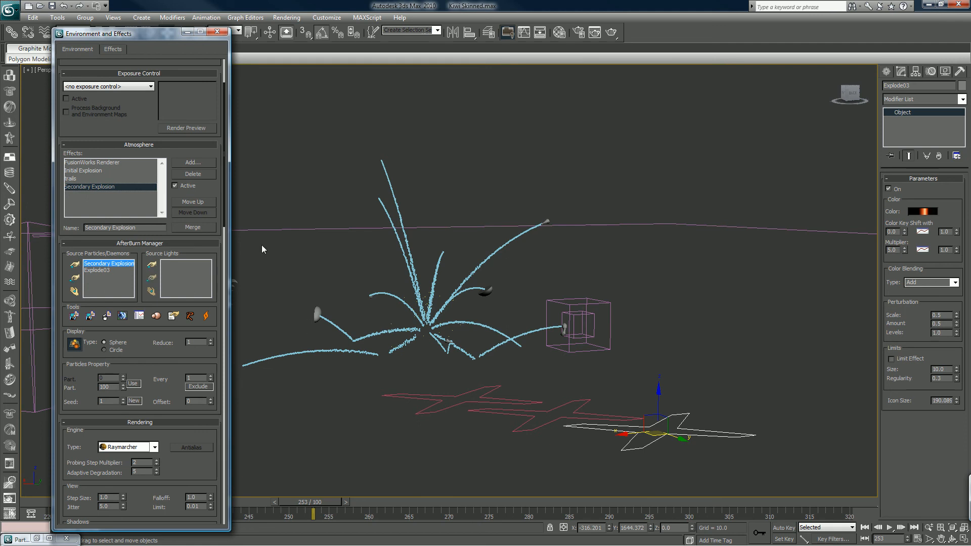
- Test-render the Secondary Explosion at frame 268 and again at frame 257 to check its fire colours
drag(321, 502, 445, 515)
key(w)
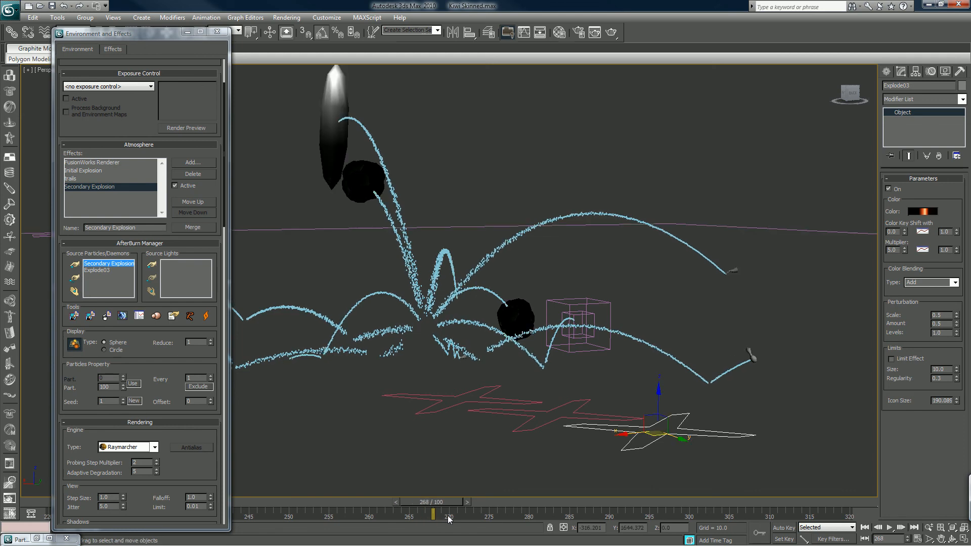
click(611, 33)
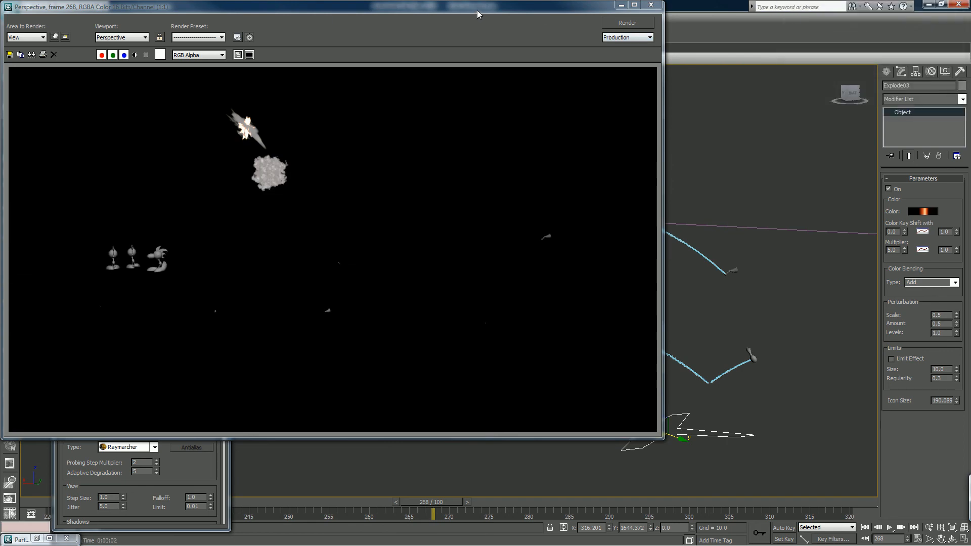
click(648, 7)
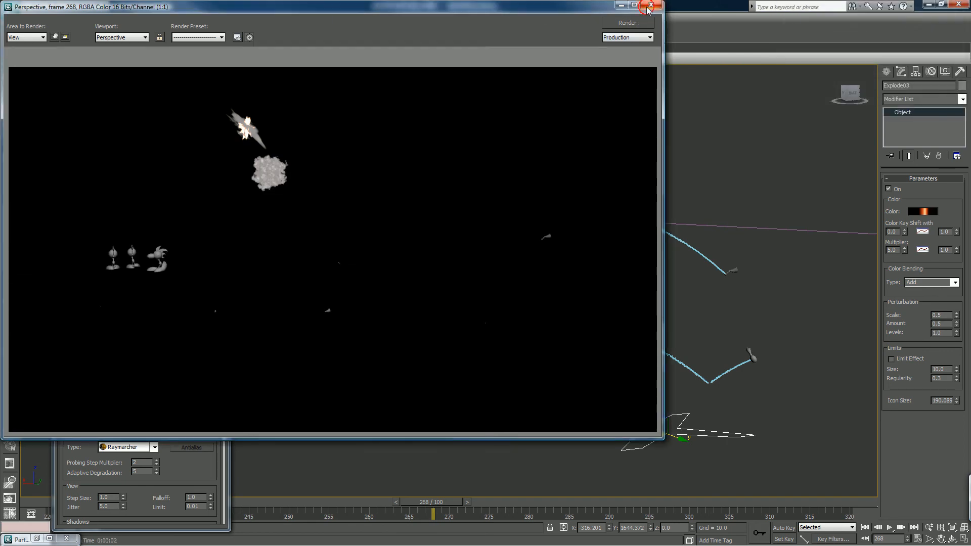
drag(323, 504, 354, 505)
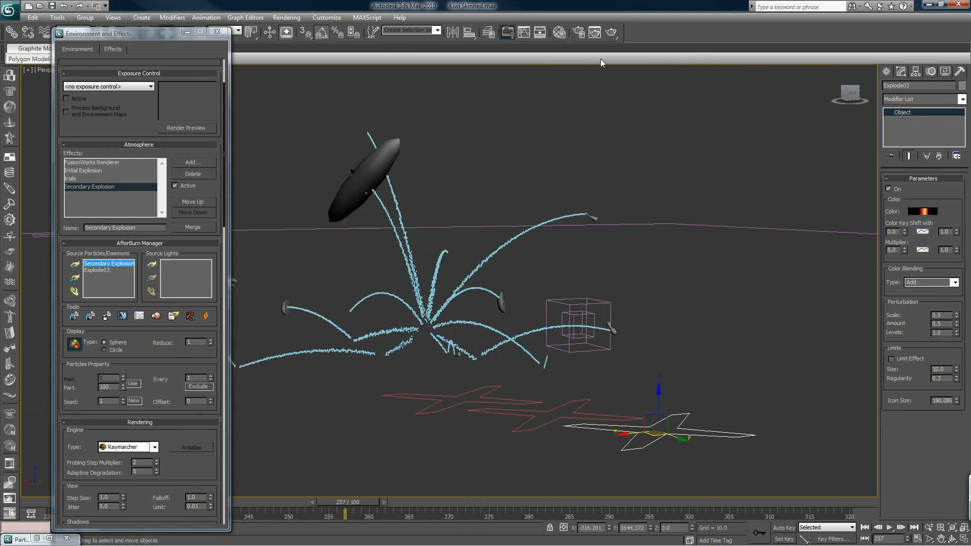
click(611, 32)
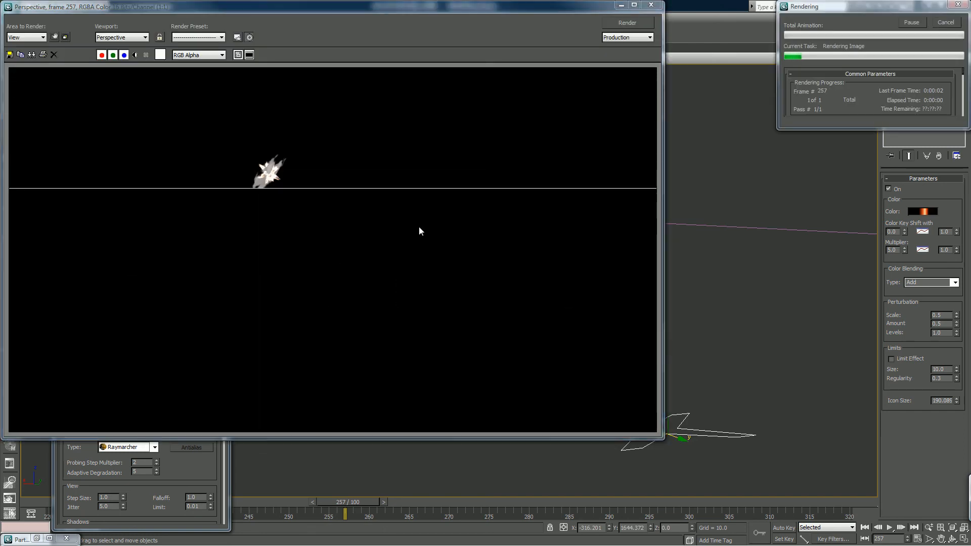
click(651, 5)
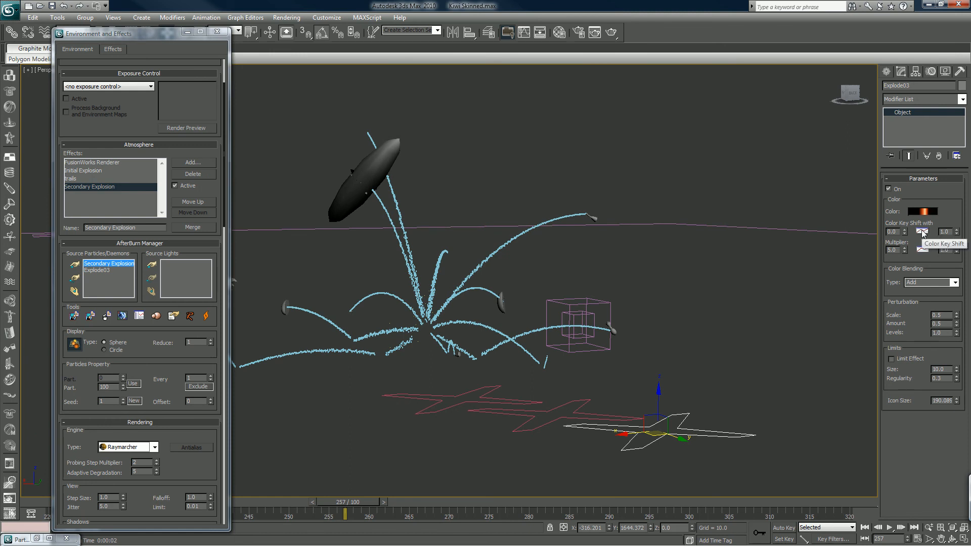
- Move the middle point of Explode03's Color Key Shift curve to about 0.224, 73.2 and test-render frame 257
click(922, 233)
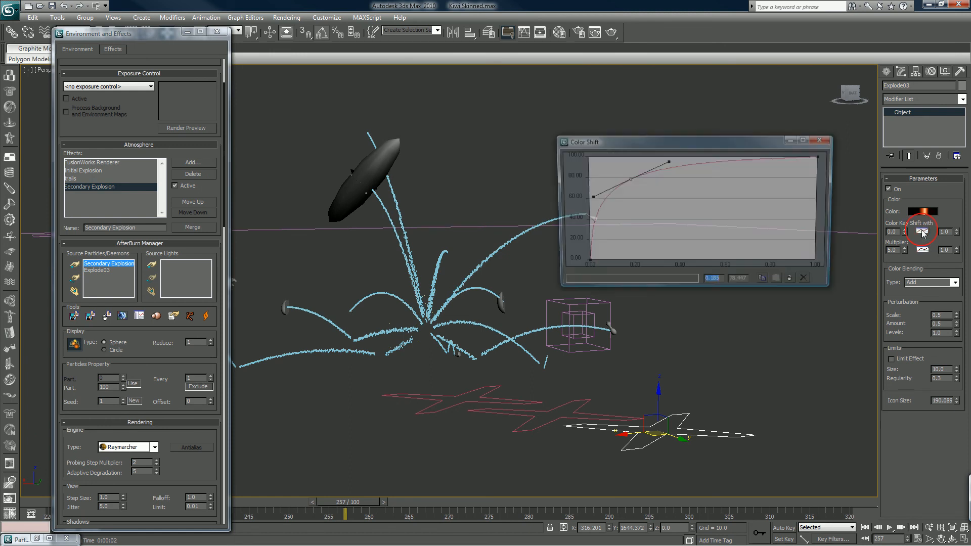
click(636, 180)
drag(635, 181, 638, 184)
click(611, 32)
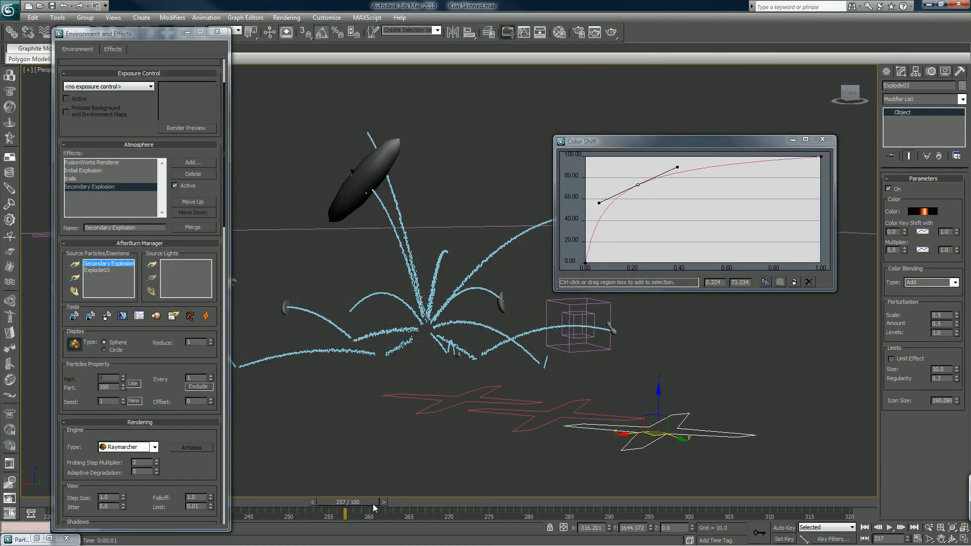
- Test-render the Secondary Explosion at frame 266 to check the adjusted colours, and close the render
drag(372, 504, 439, 506)
click(612, 32)
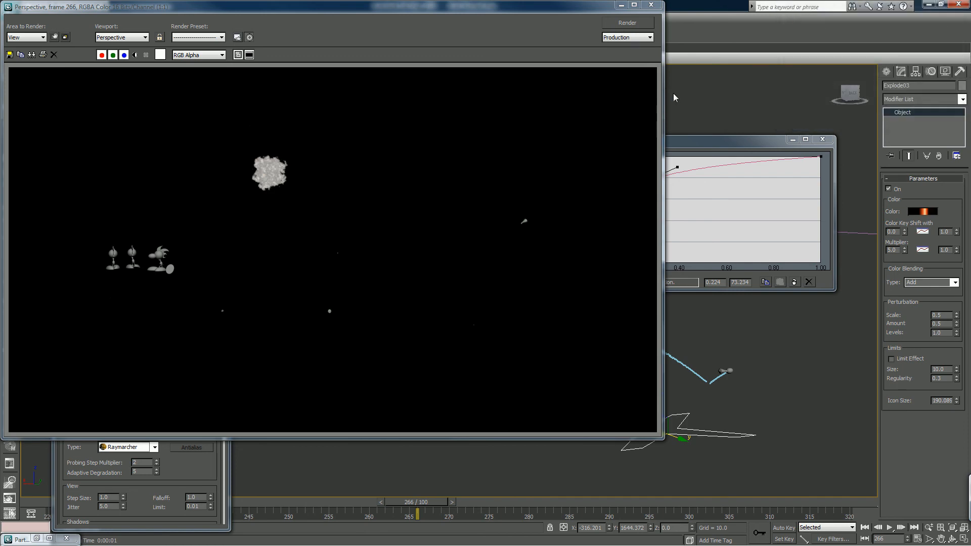
click(693, 140)
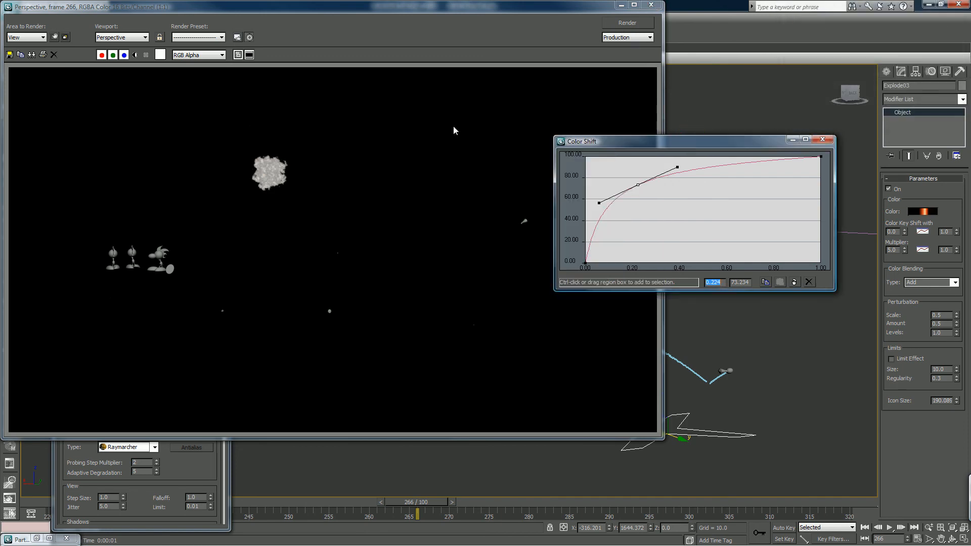
click(651, 5)
scroll(80, 395, down, 8)
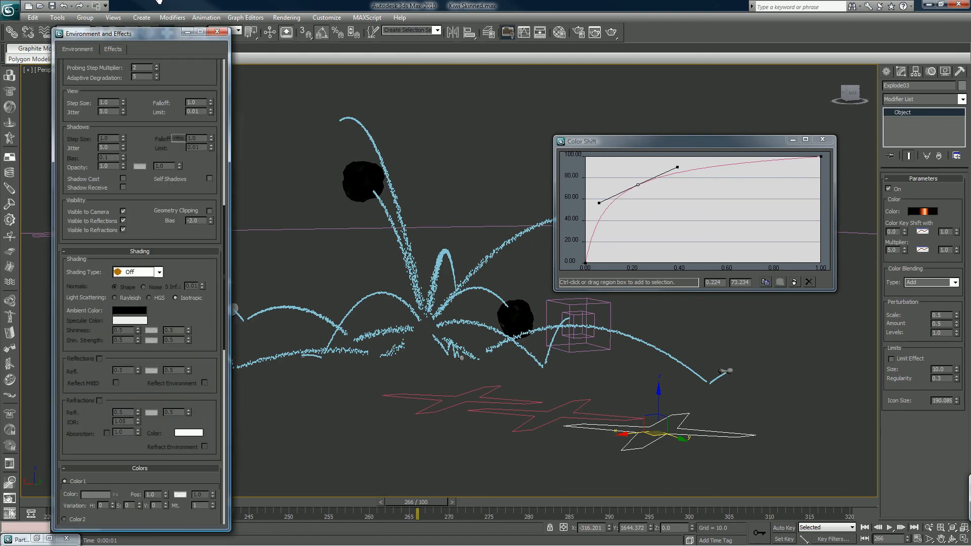